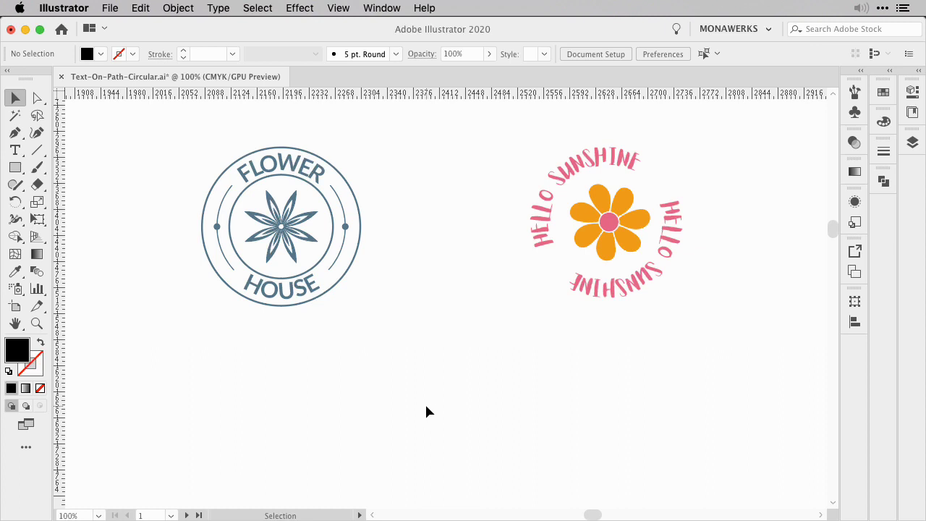
- Draw a circle with no fill and a 1 pt black stroke below the Flower House logo
key(l)
key(super+minus)
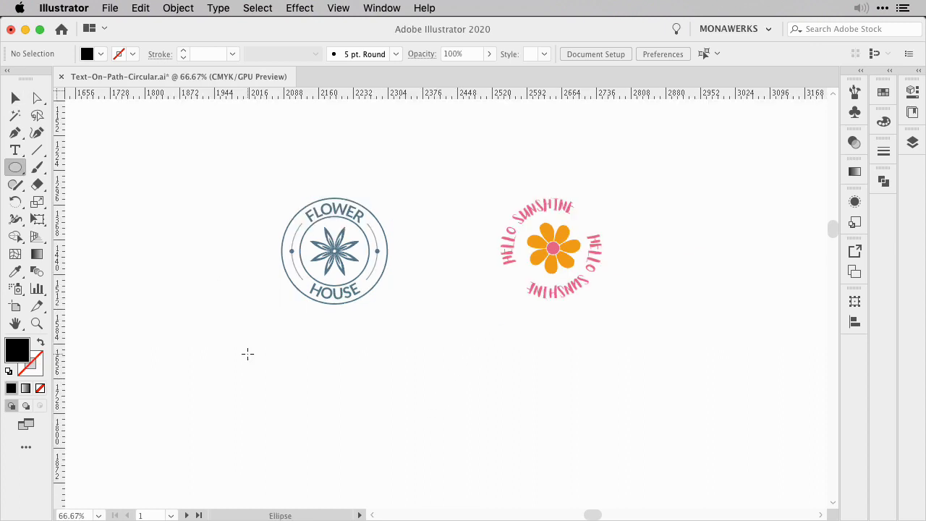
scroll(248, 354, down, 3)
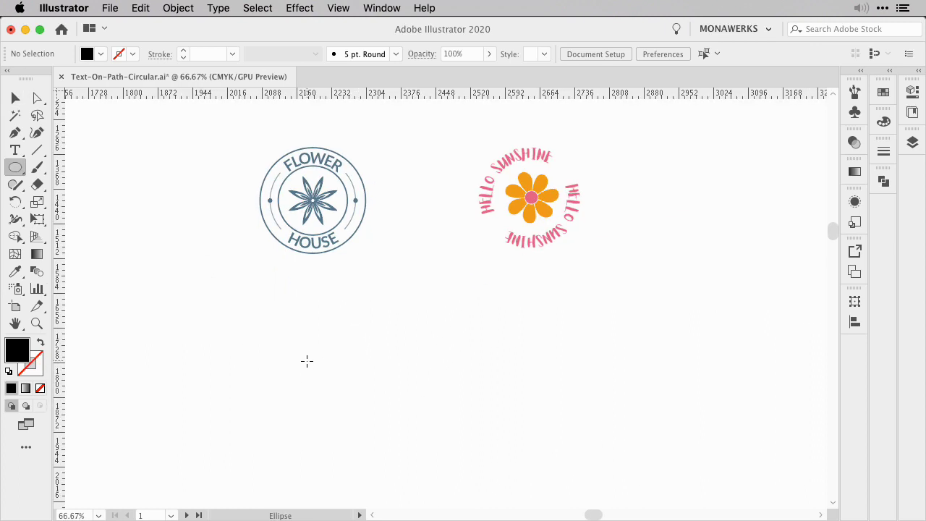
key(shift+x)
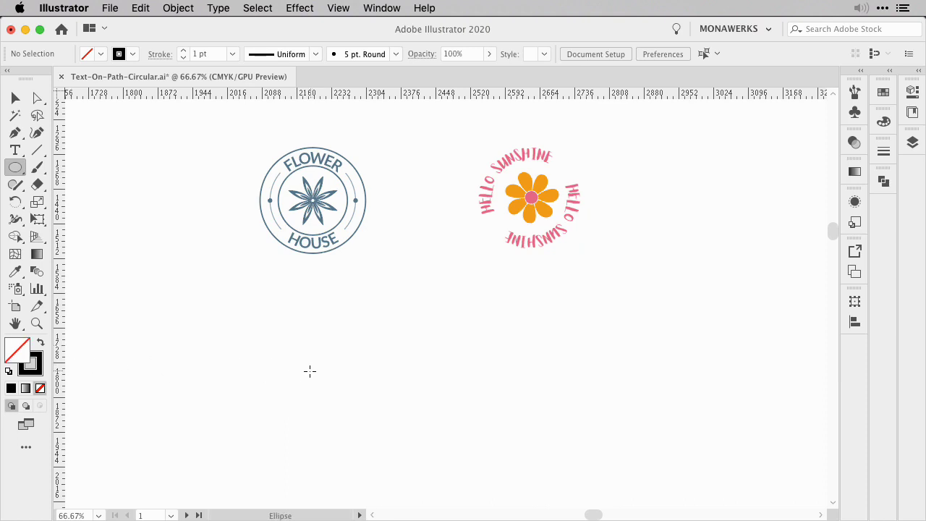
drag(306, 372, 265, 319)
key(v)
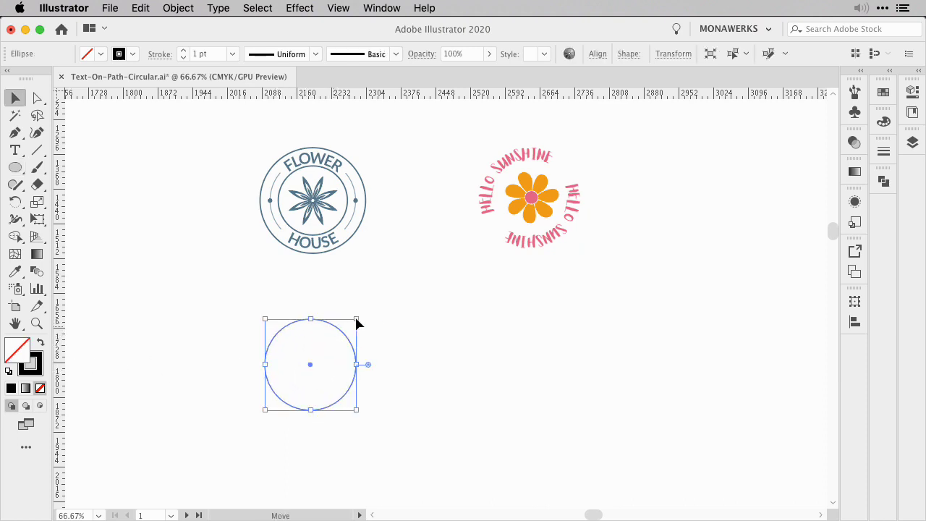
click(386, 332)
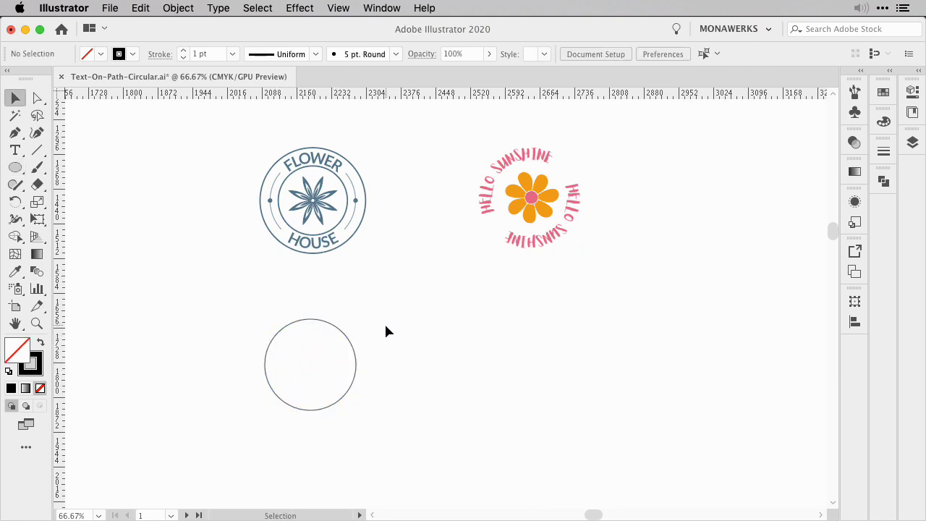
- Detach the type tools into a floating palette beside the circle and start path text at the circle's top with the Type on a Path tool
click(15, 149)
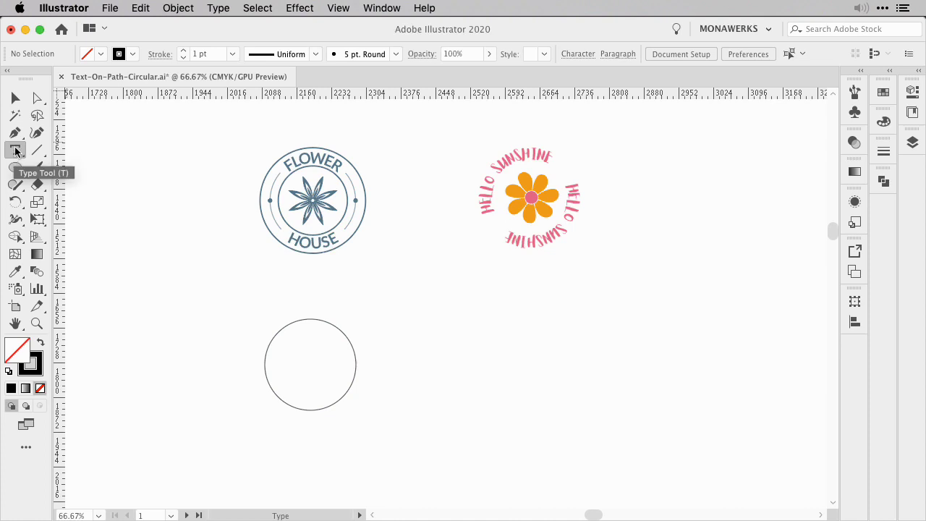
click(17, 153)
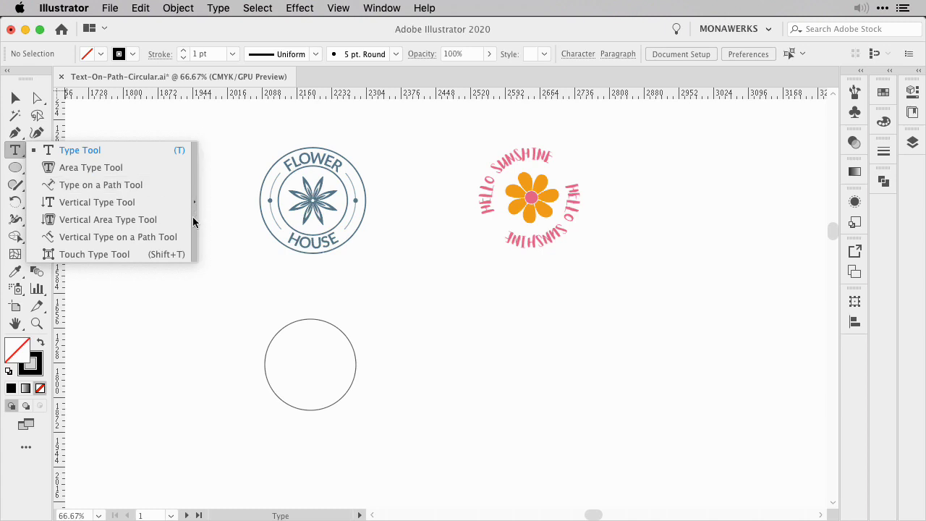
click(195, 184)
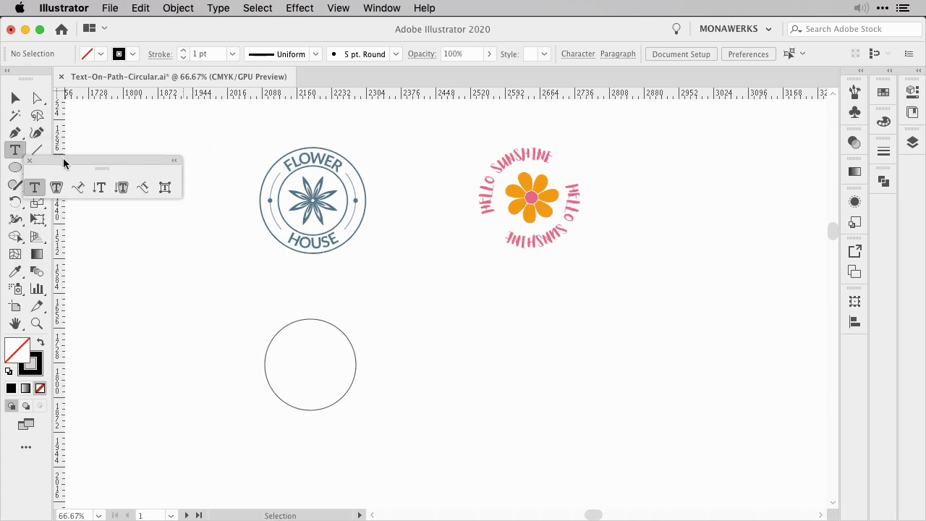
drag(63, 163, 507, 290)
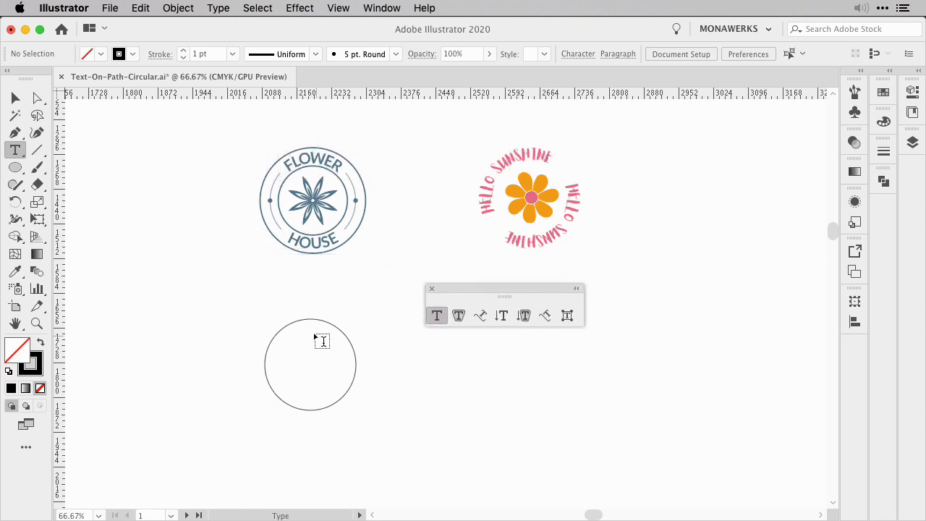
click(481, 316)
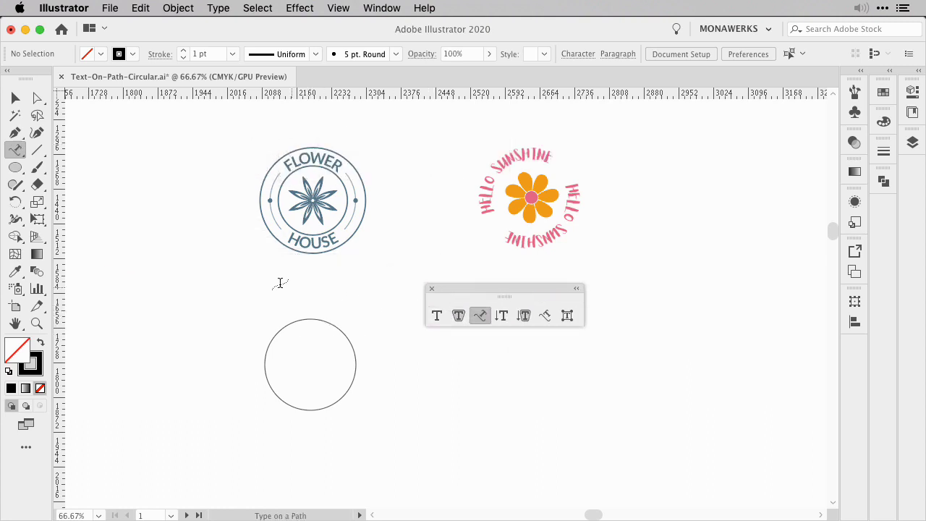
click(302, 320)
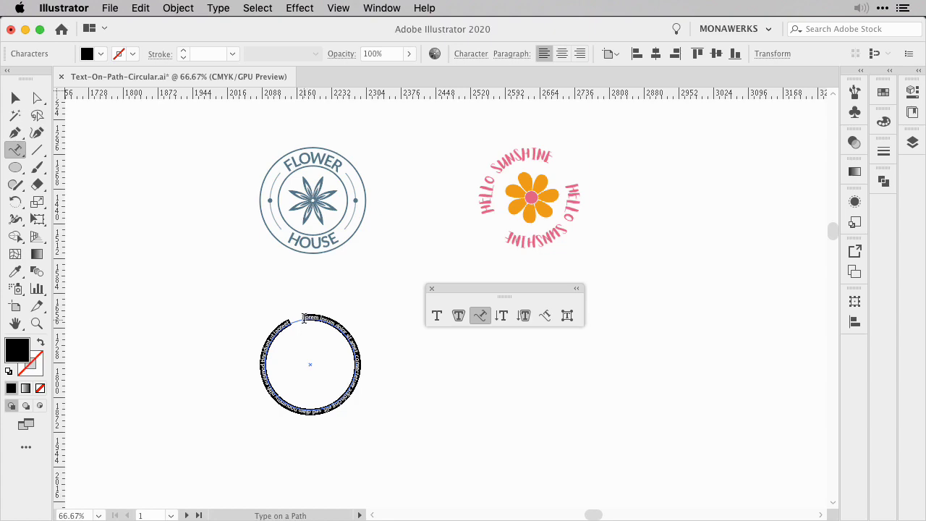
- Check the Fill New Type Objects With Placeholder Text option in the Type preferences, keeping the circle's text in view
click(63, 7)
mouse_move(109, 48)
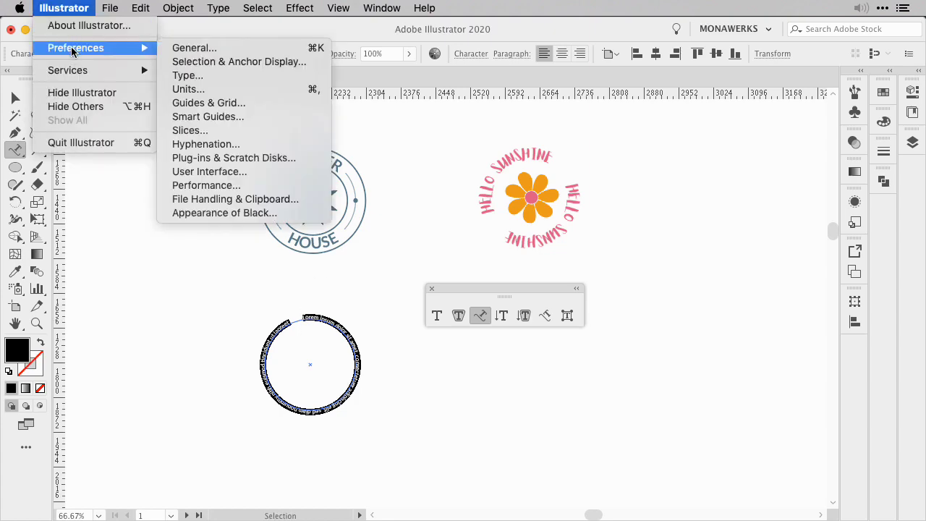
click(202, 77)
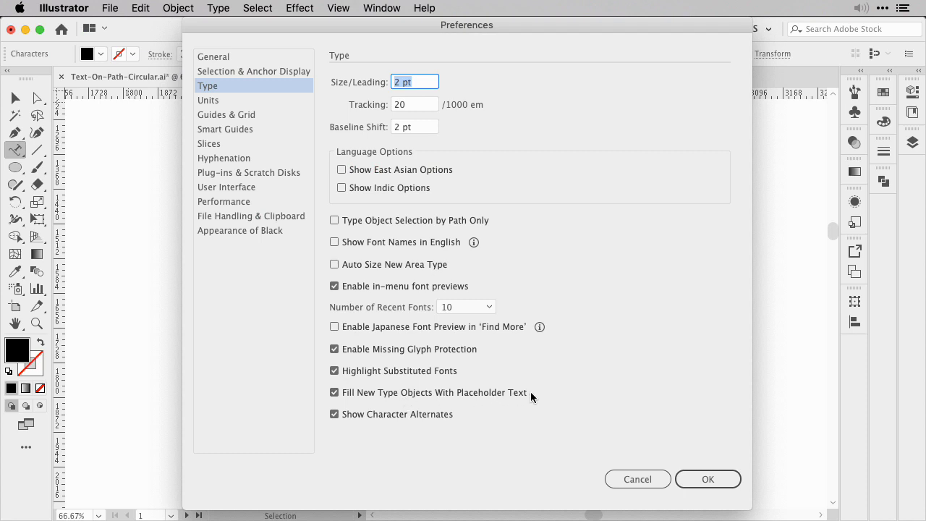
click(644, 479)
drag(339, 29, 476, 29)
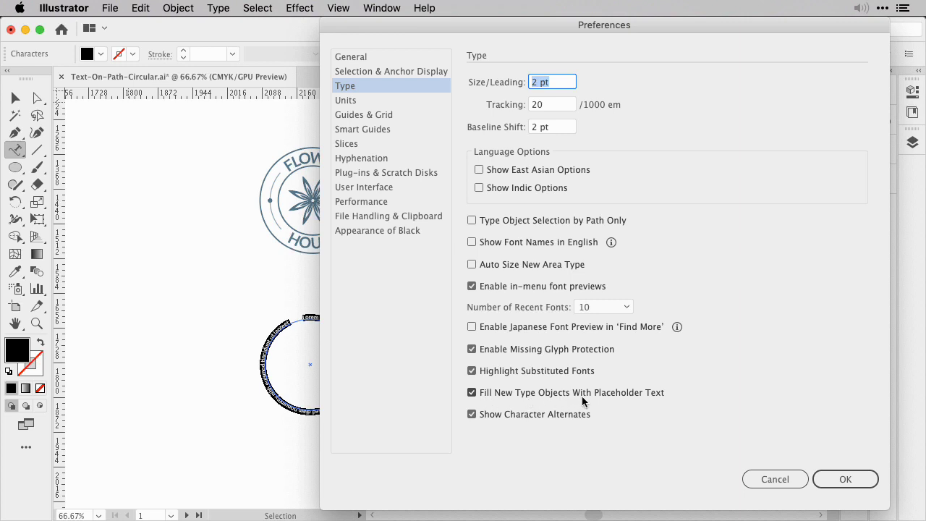
click(839, 480)
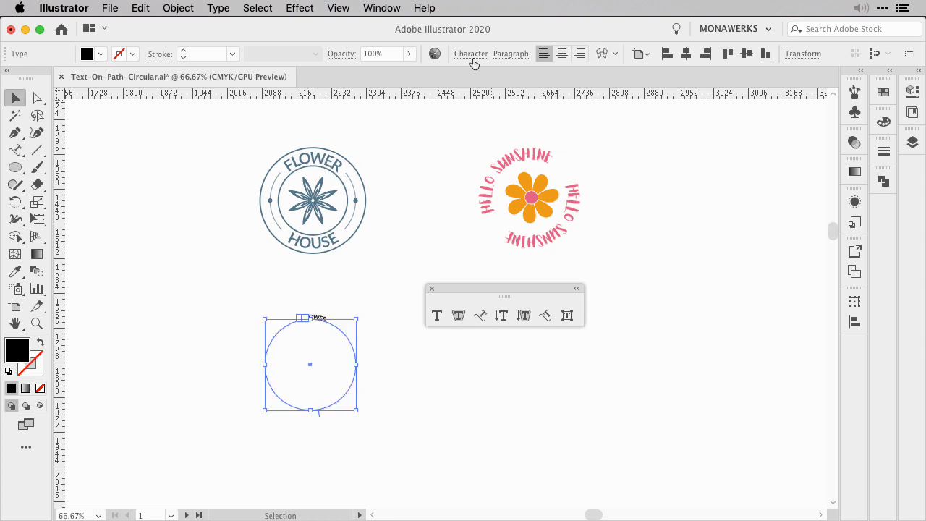
- Increase the font size of the FLOWER text on the circle
click(471, 58)
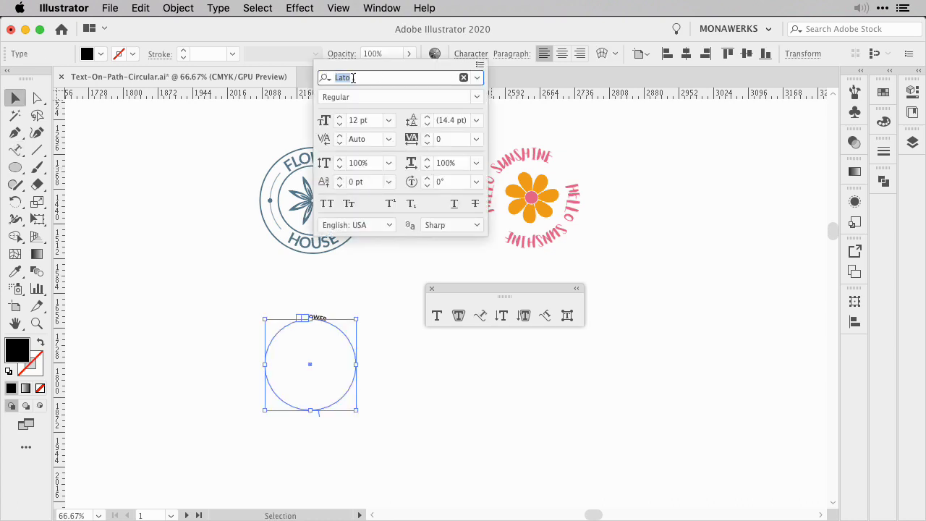
click(338, 118)
click(338, 117)
click(338, 118)
click(193, 273)
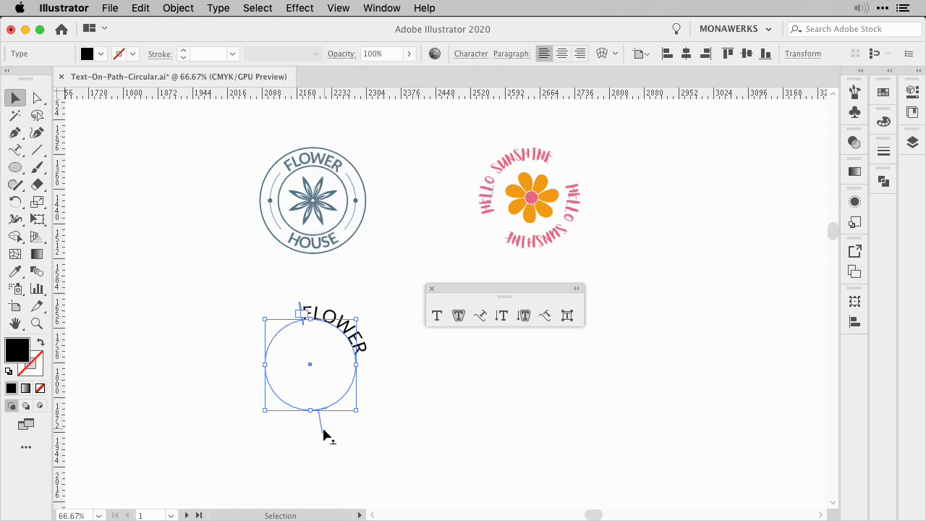
- Flip the FLOWER text to the inside of the circle with its centre bracket, keeping the floating type tools clear of the artwork
key(super+equal)
key(super+equal)
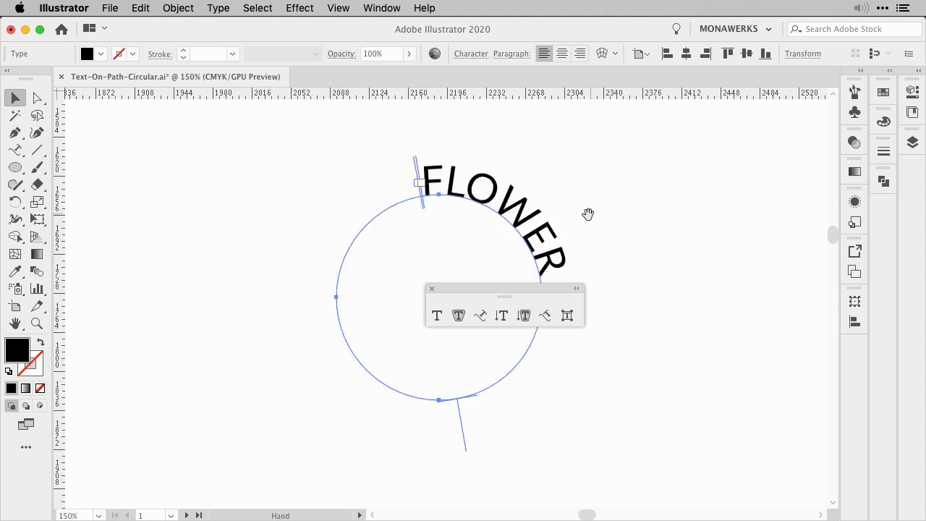
drag(590, 212, 420, 242)
drag(491, 292, 532, 233)
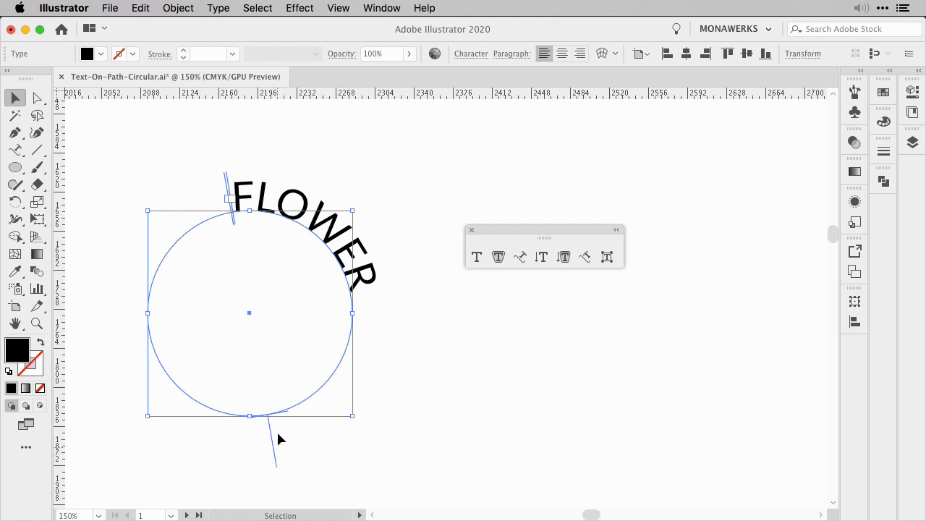
drag(276, 463, 279, 391)
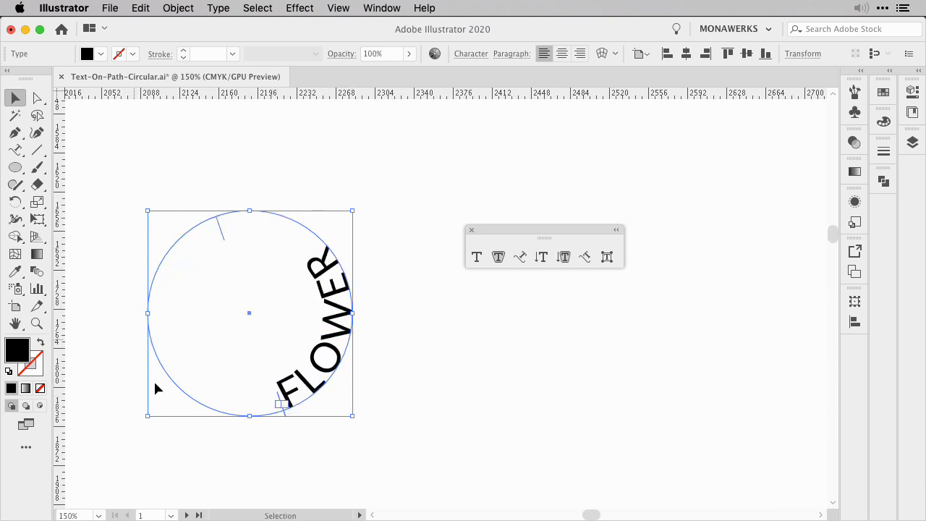
- Flip the FLOWER text back to the outside along the circle's upper-left arc and hide the bounding box
drag(222, 233, 377, 339)
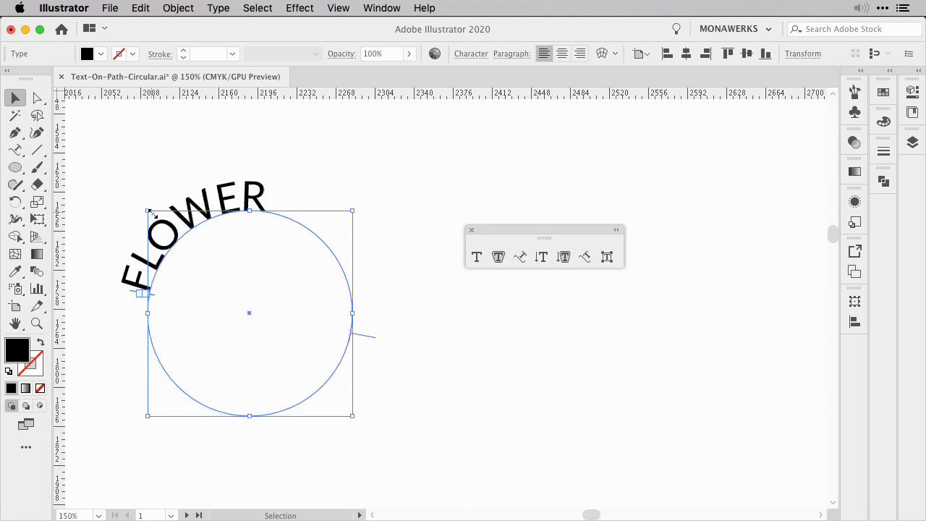
click(340, 8)
click(409, 338)
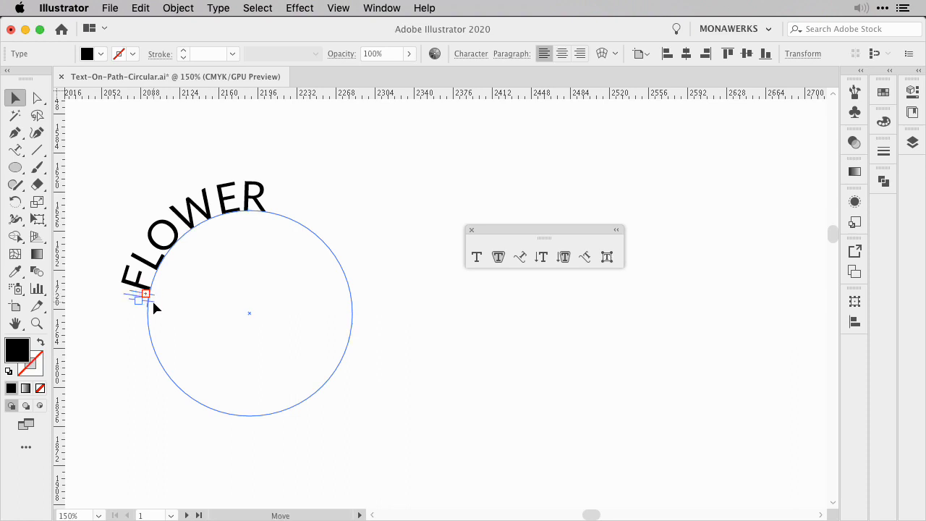
- Set the start and end brackets close around the word FLOWER and centre the text on the circle's top
drag(152, 299, 129, 277)
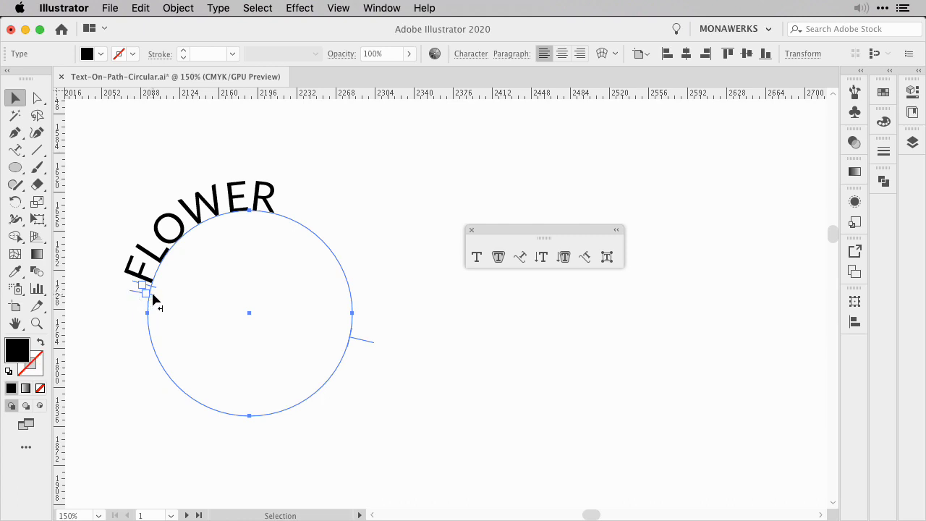
drag(132, 296, 293, 173)
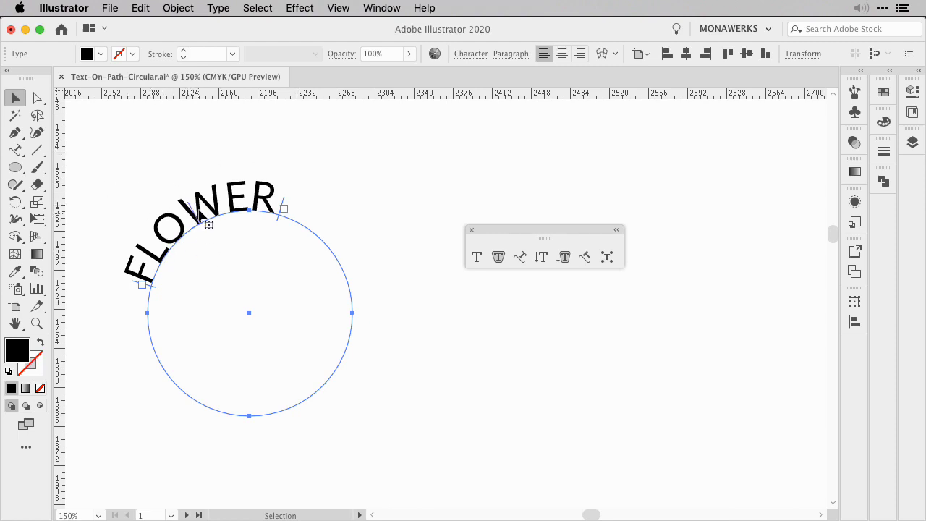
drag(190, 208, 246, 192)
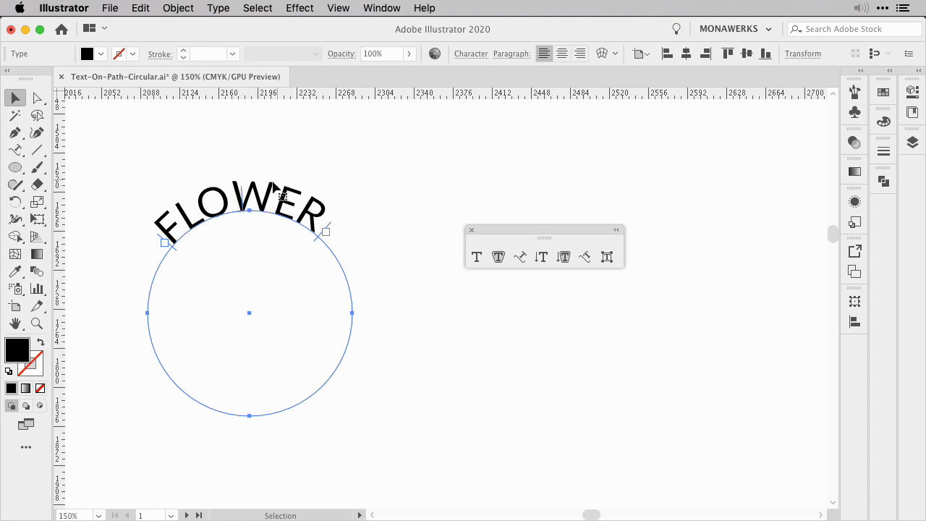
click(391, 219)
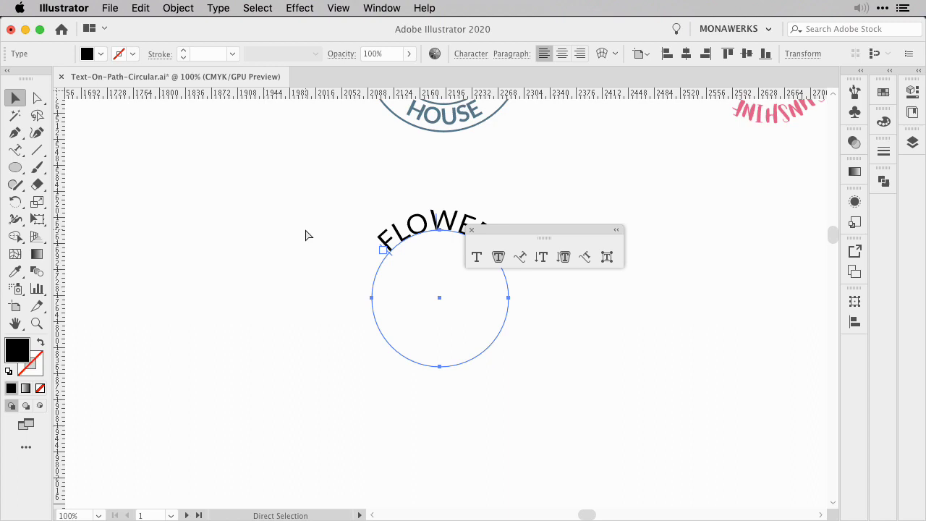
- Duplicate the FLOWER text circle beside the original and delete that copy
key(super+minus)
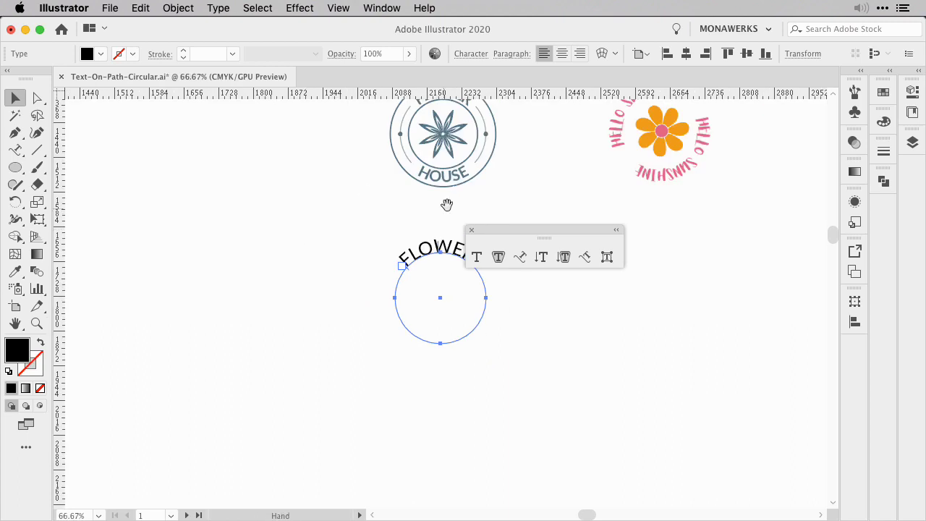
drag(447, 205, 304, 249)
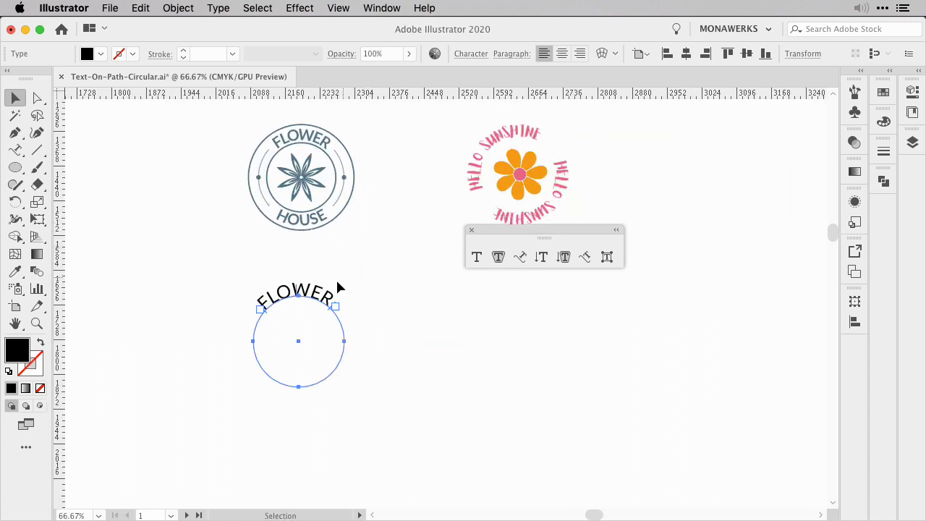
scroll(374, 288, left, 2)
scroll(374, 288, down, 1)
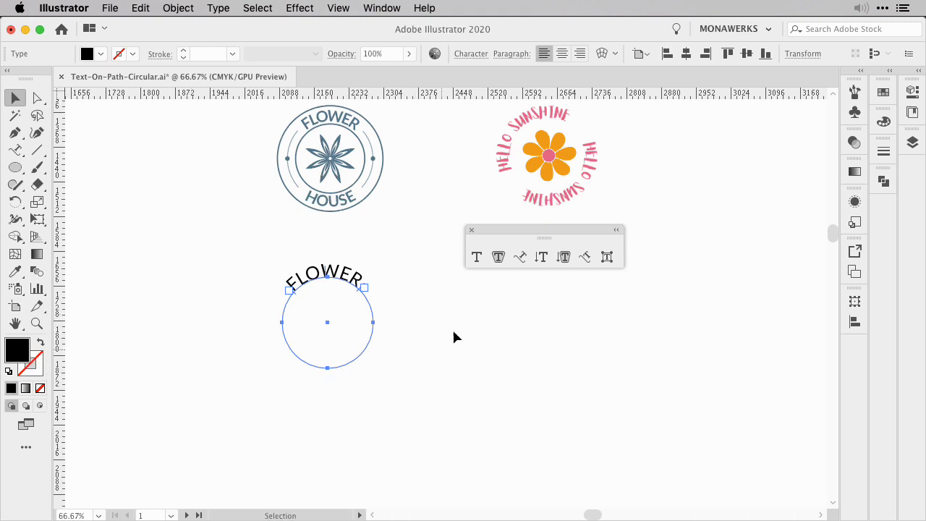
drag(348, 273, 197, 280)
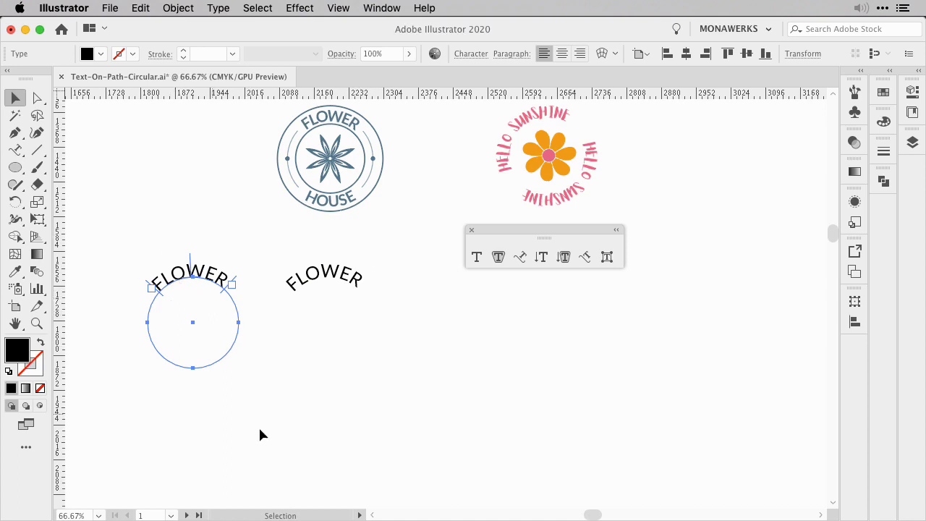
key(Delete)
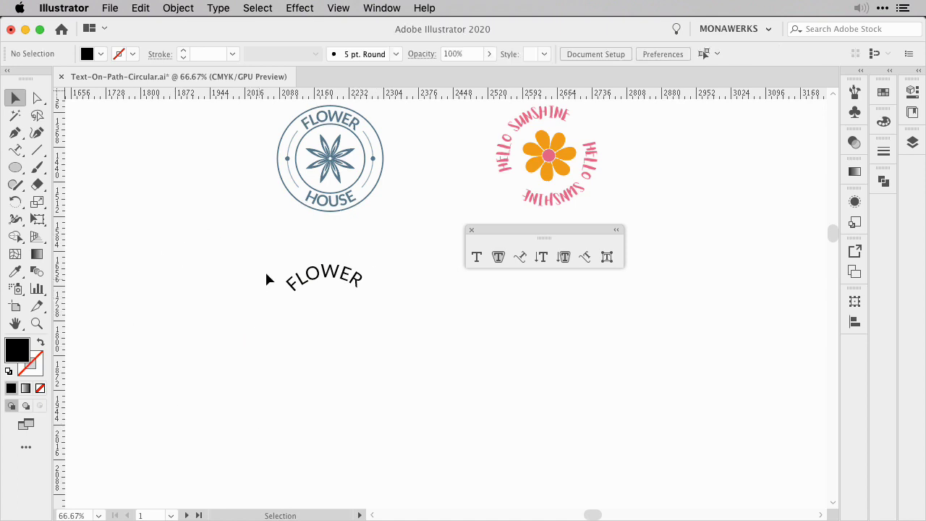
- Copy the FLOWER text circle and paste the duplicate directly in front of the original
click(304, 284)
click(141, 8)
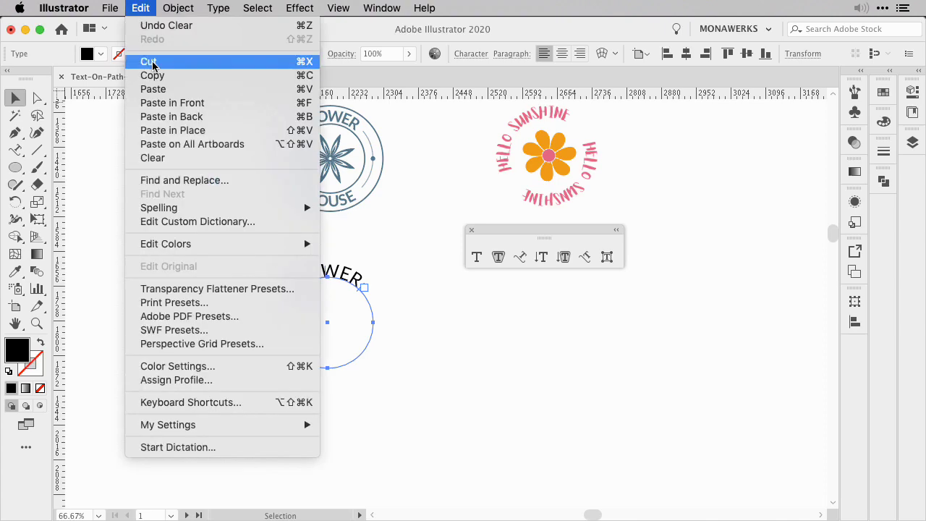
click(182, 103)
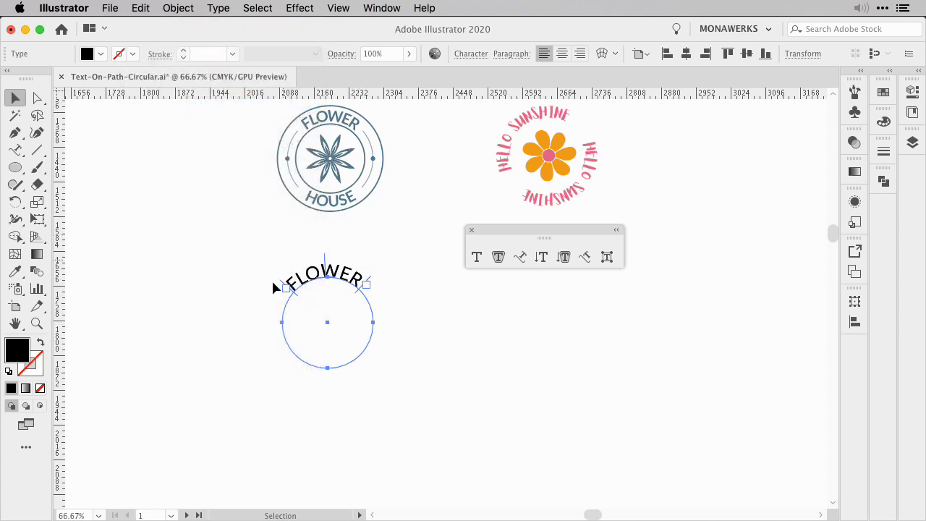
- Slide the duplicate FLOWER text around the circle to its bottom arc
click(325, 287)
click(347, 278)
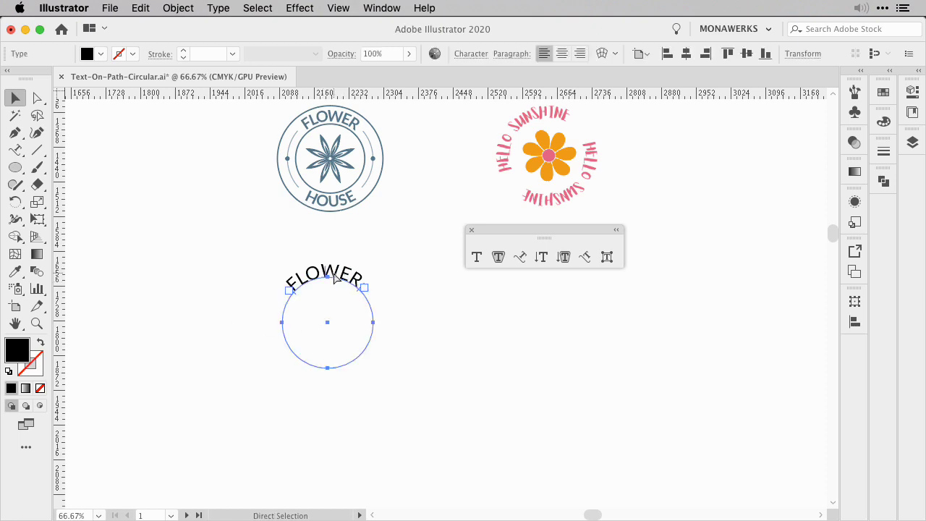
key(super+equal)
key(super+equal)
scroll(268, 248, right, 3)
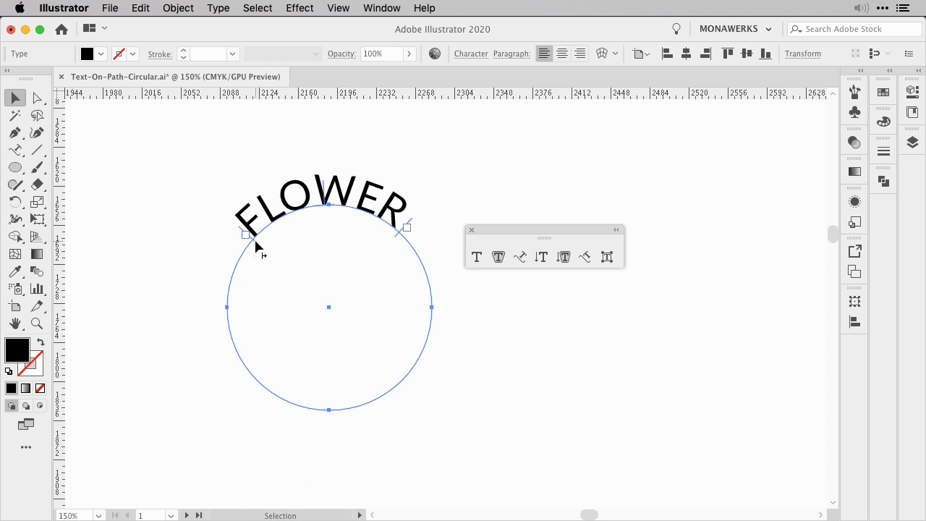
drag(256, 242, 432, 417)
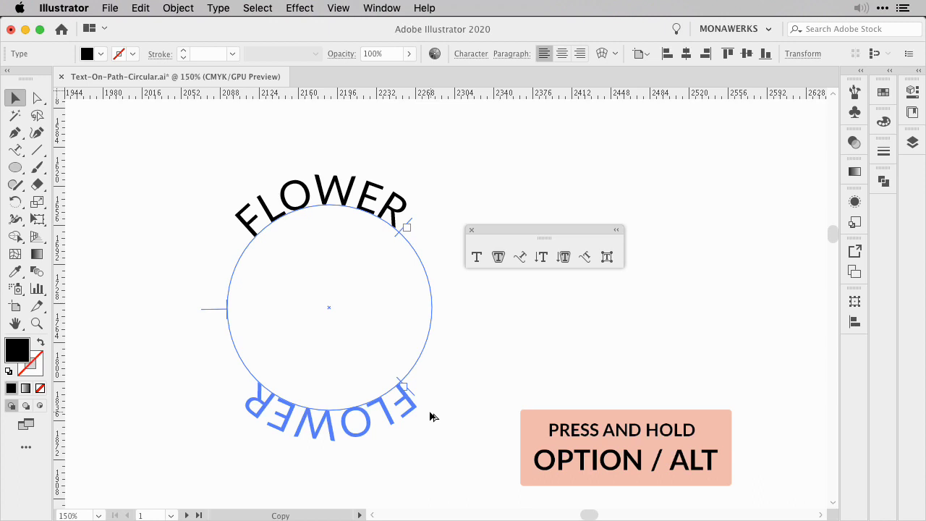
drag(430, 416, 431, 420)
- Flip the bottom FLOWER text to the inside of the circle, adjust its brackets and centre it on the circle's bottom
key(super+equal)
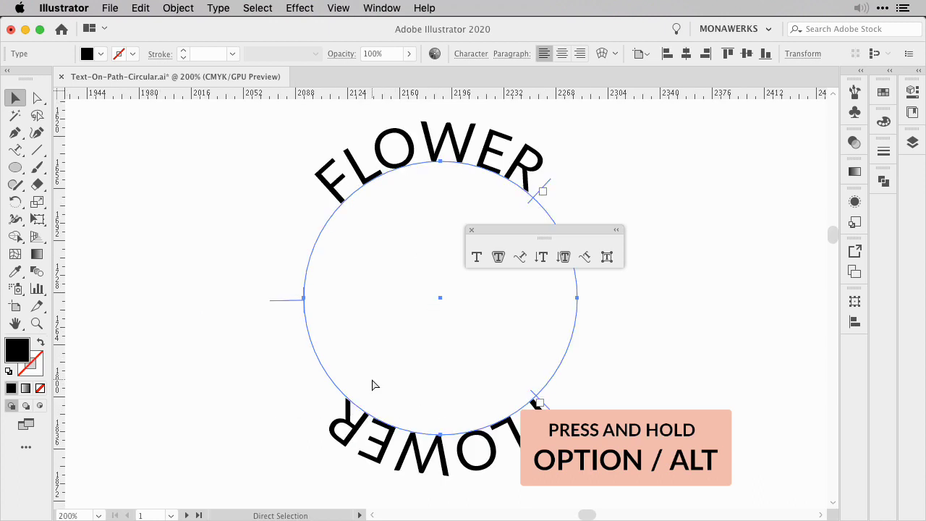
drag(427, 359, 331, 360)
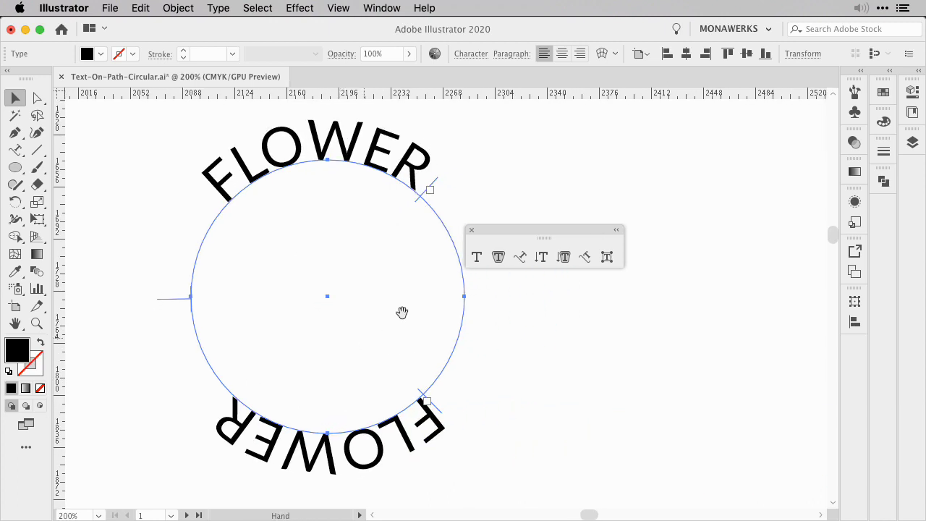
drag(544, 238, 689, 269)
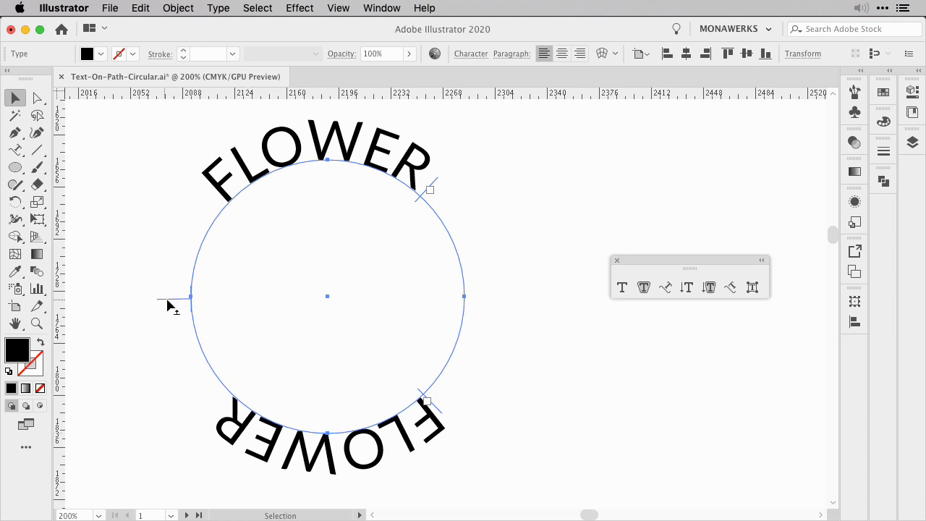
drag(161, 306, 477, 333)
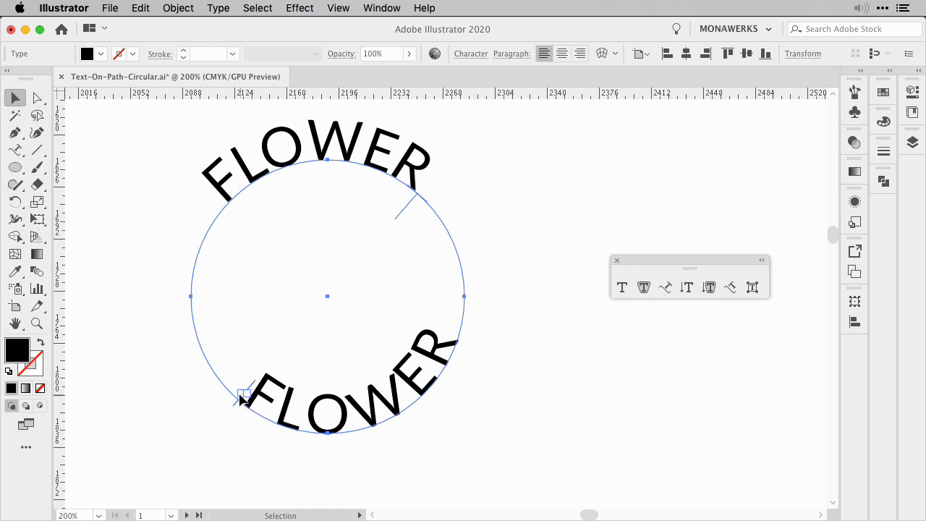
drag(239, 410, 452, 337)
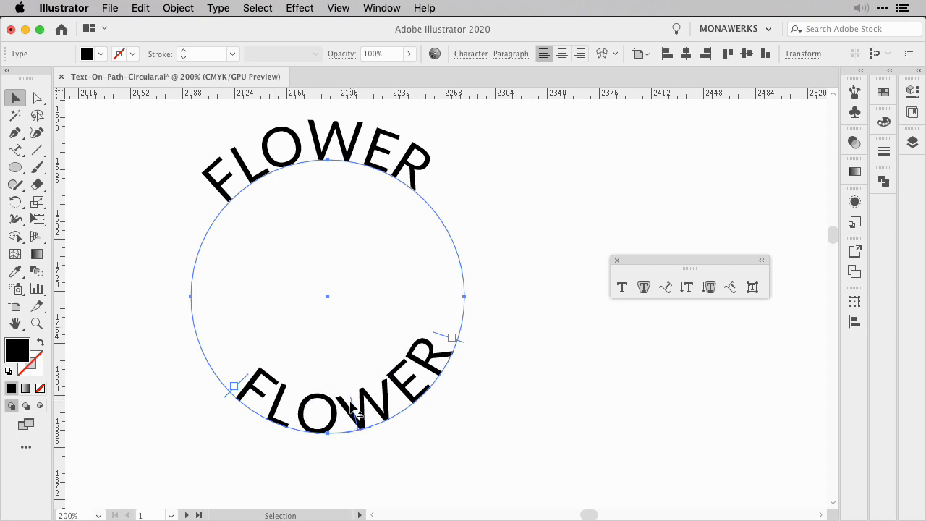
drag(355, 409, 333, 408)
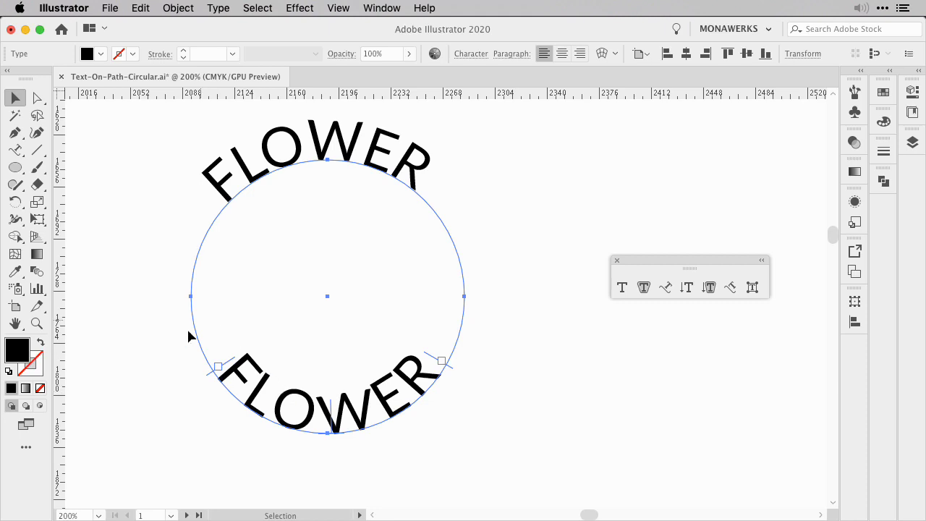
- With preview on, try Ascender and Descender path alignment for the bottom FLOWER text and settle on Center
double_click(669, 290)
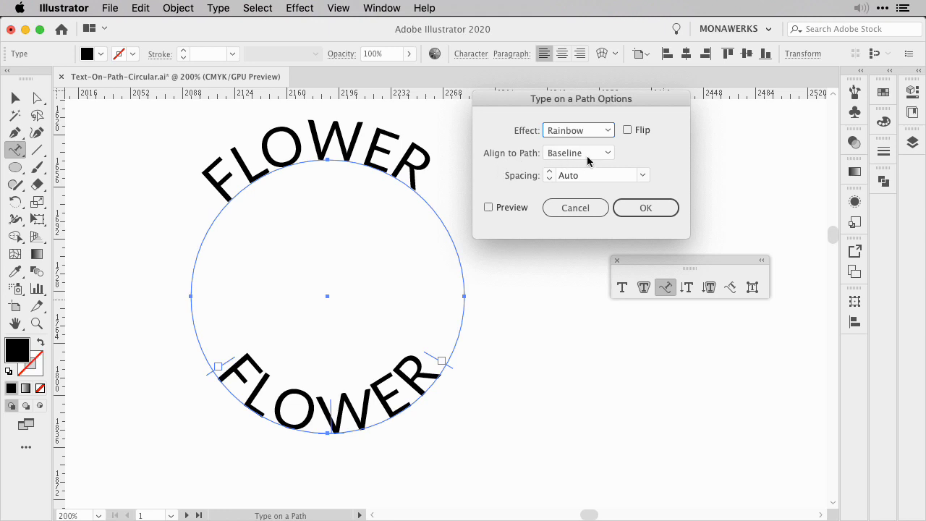
click(489, 208)
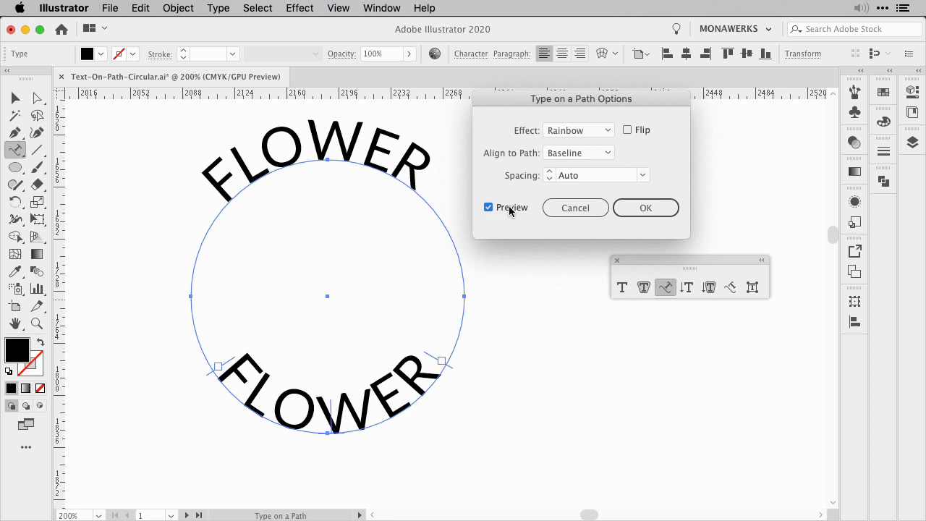
click(602, 156)
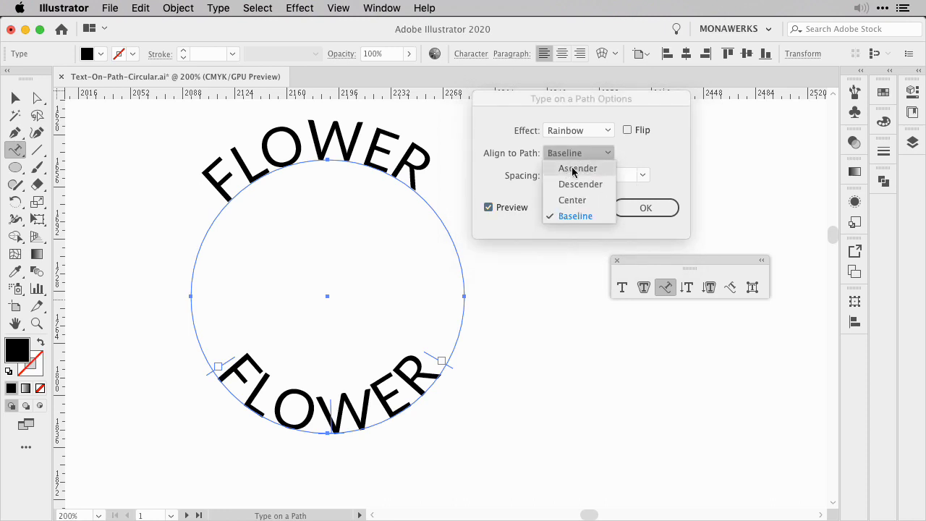
click(590, 170)
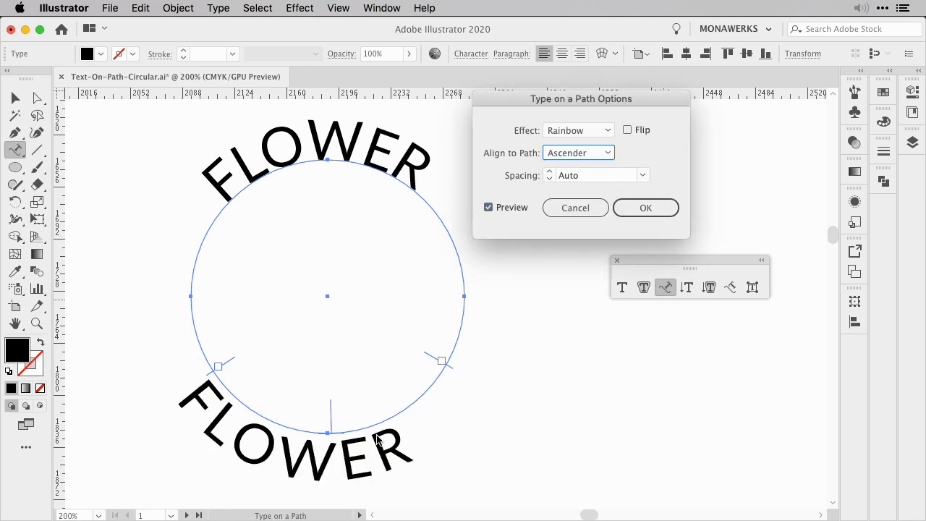
click(579, 153)
click(558, 182)
click(582, 154)
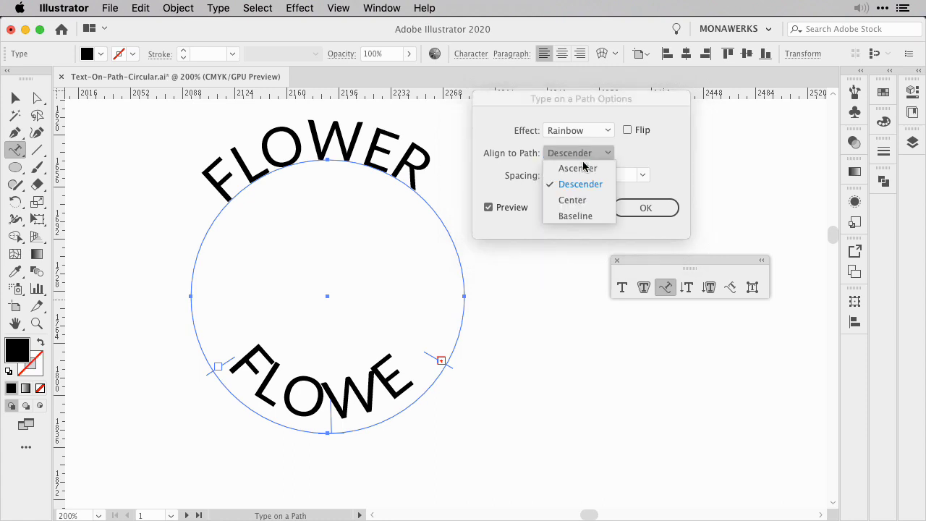
click(589, 203)
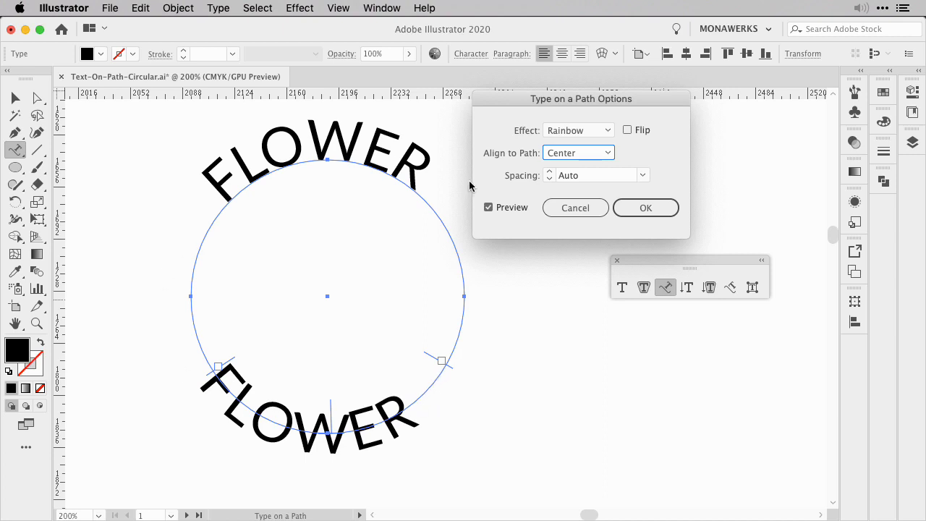
click(645, 209)
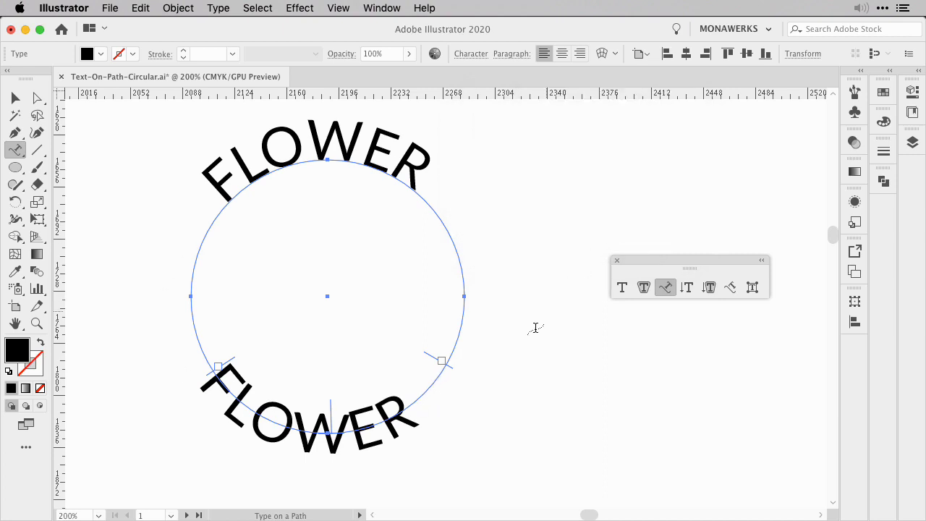
key(Escape)
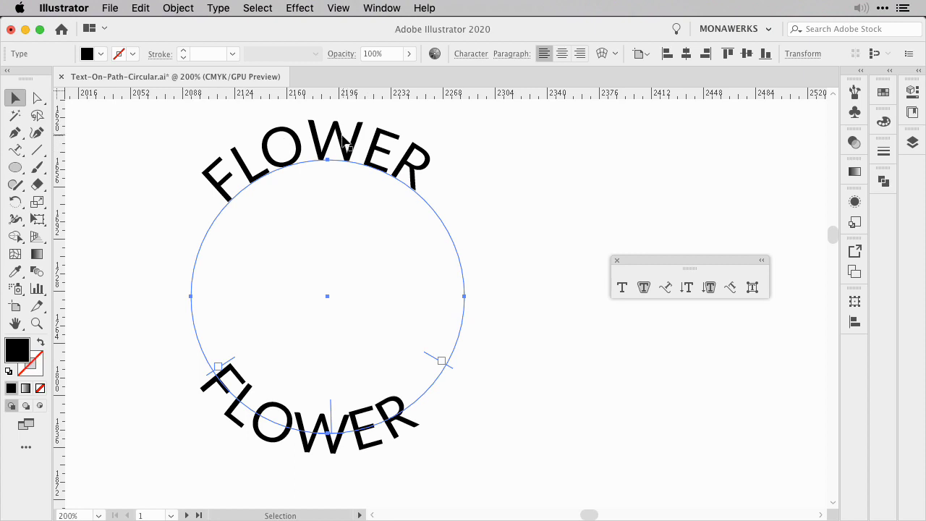
- Set the top FLOWER text's Align to Path option to Center with preview on
click(344, 149)
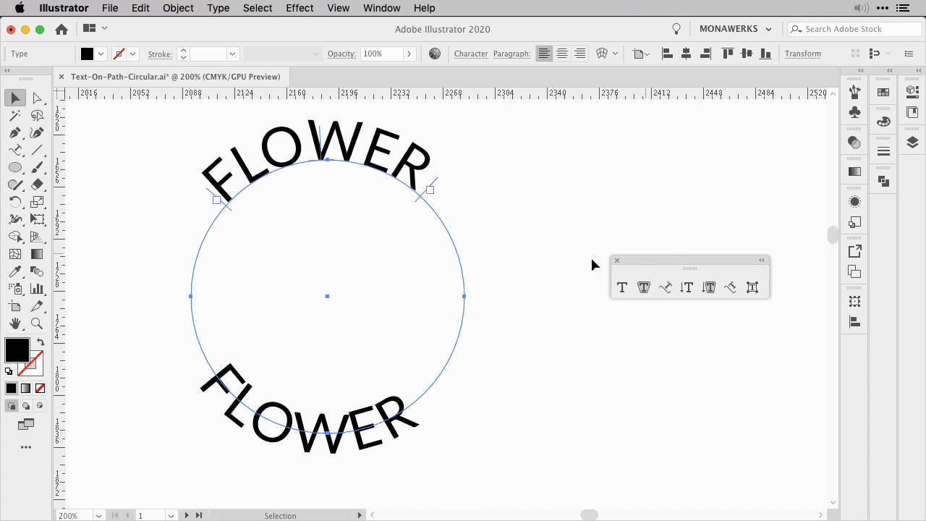
double_click(667, 290)
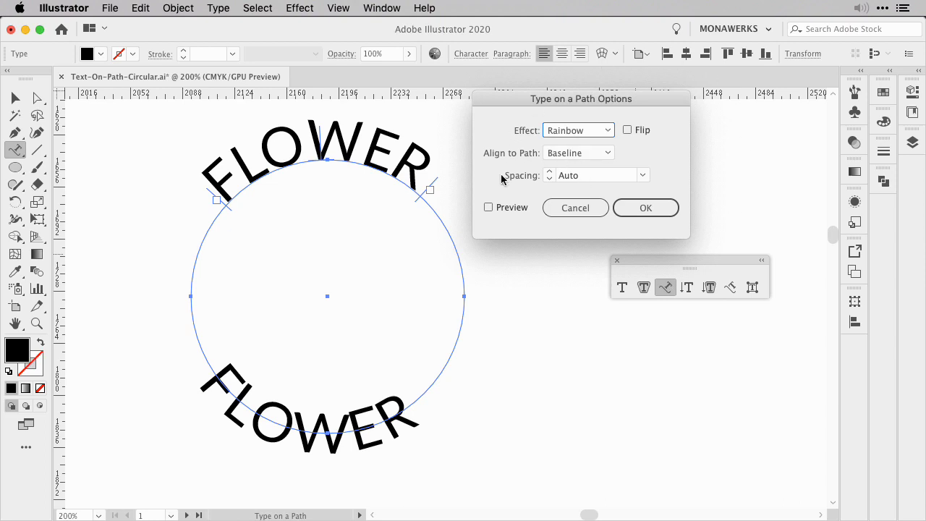
click(488, 208)
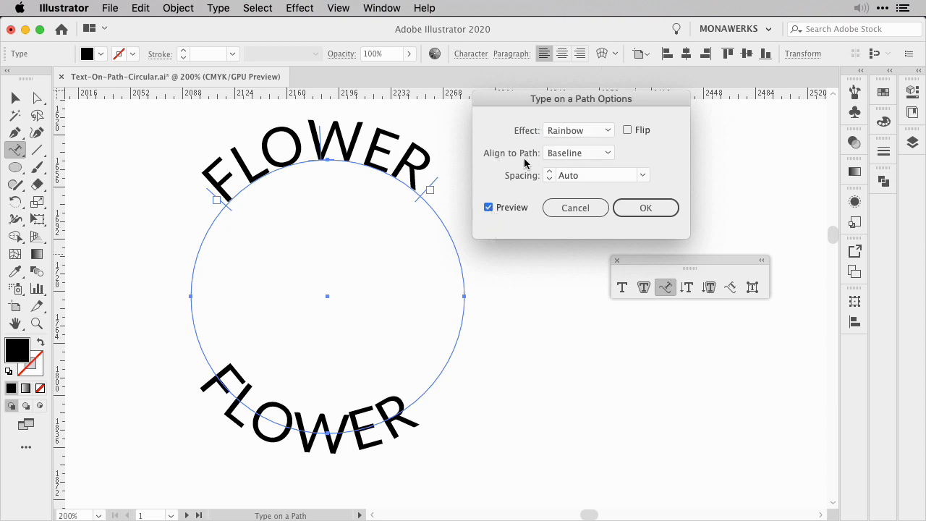
click(600, 153)
click(587, 199)
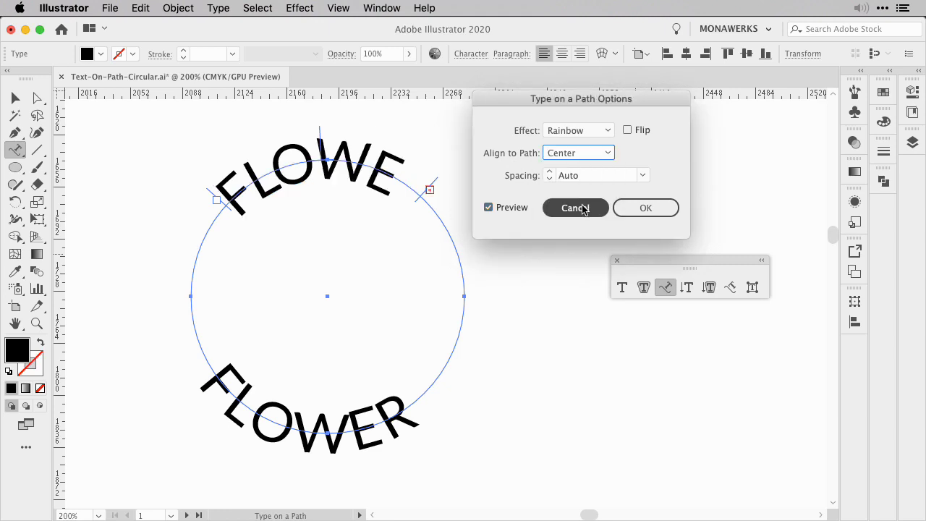
click(646, 207)
click(15, 98)
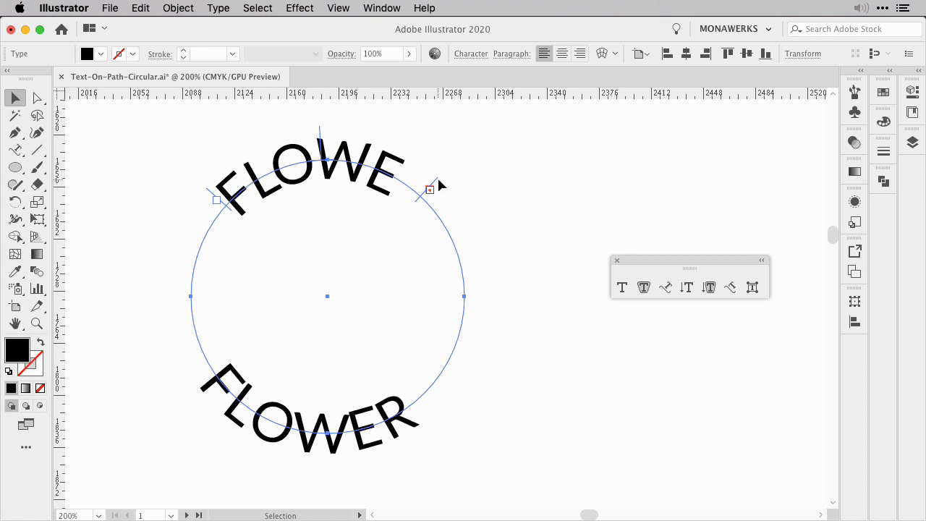
- Extend the top text's end bracket to fit the whole word FLOWER and recentre both the top and bottom text
drag(438, 180, 446, 199)
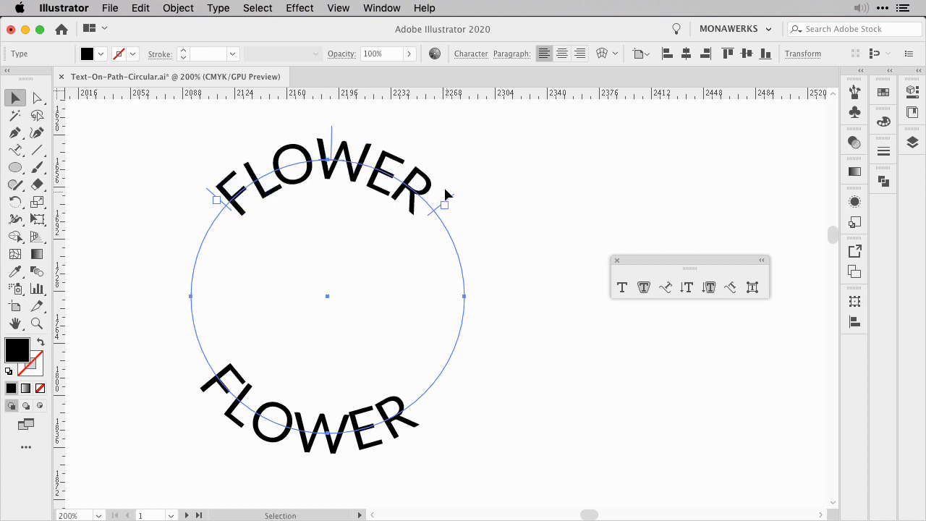
click(330, 134)
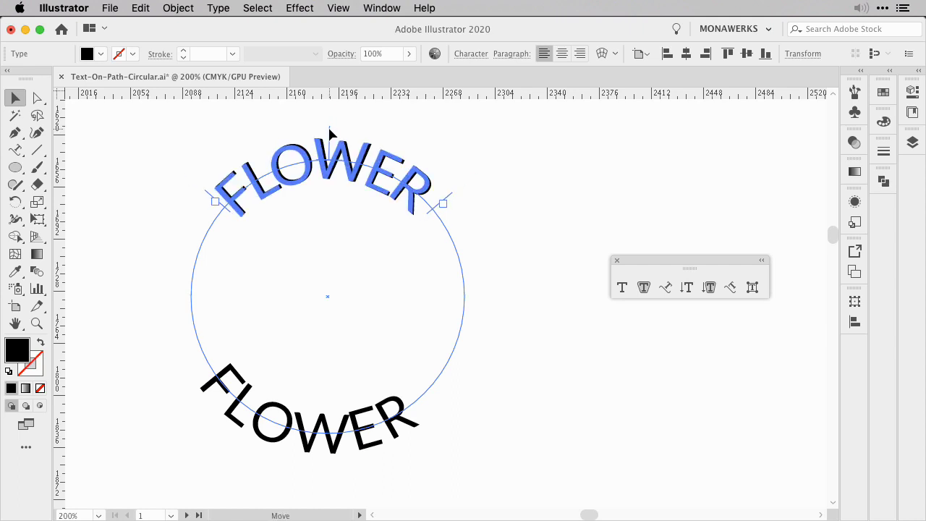
click(308, 440)
drag(331, 429, 353, 411)
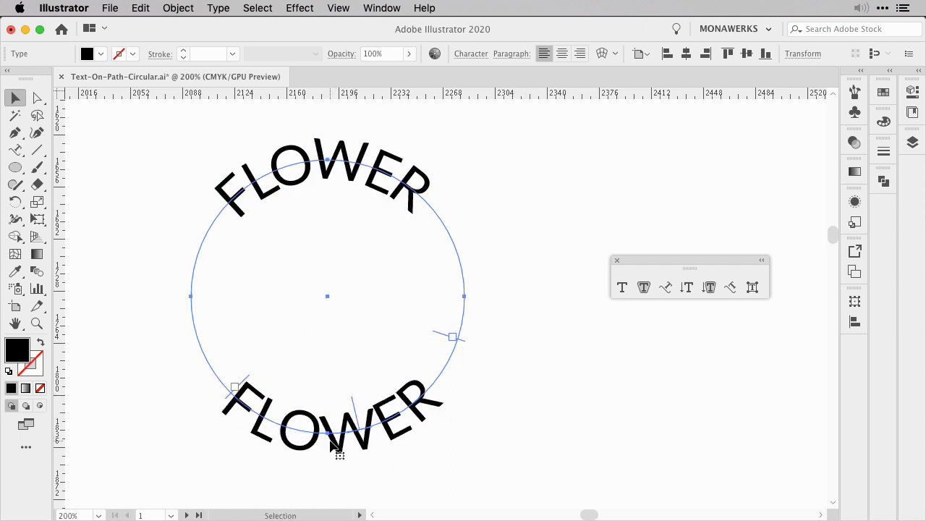
- Replace the bottom word with HOUSE, centre it on the circle's bottom and deselect it
key(t)
double_click(346, 420)
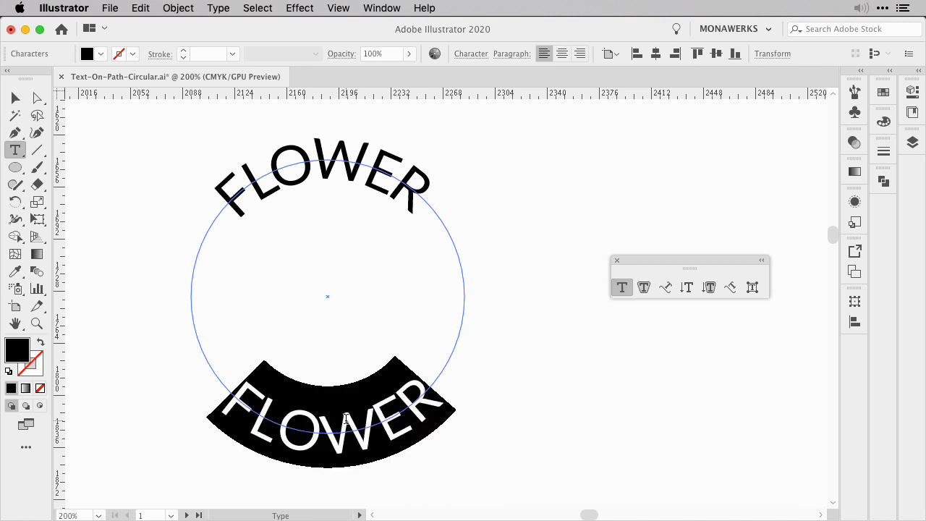
text(HOUSE)
click(21, 99)
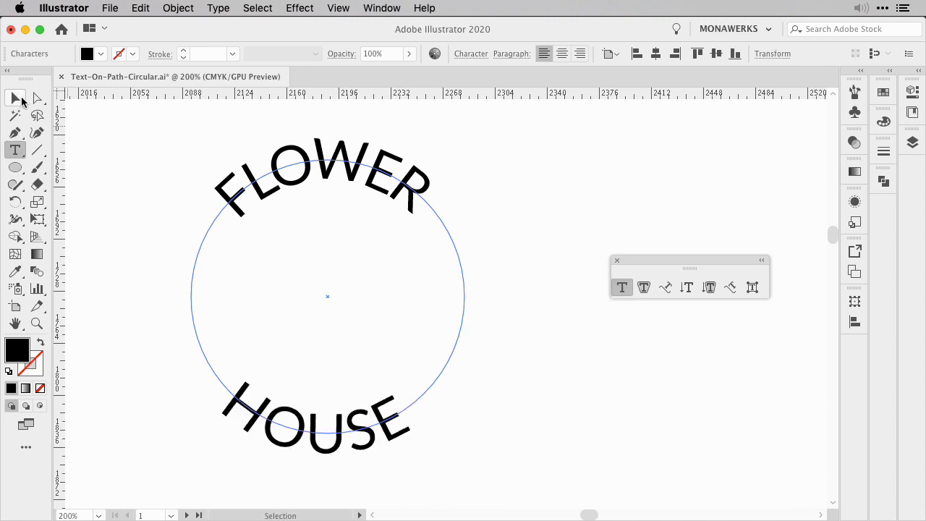
drag(320, 409, 341, 397)
key(super+minus)
key(super+minus)
key(super+minus)
click(430, 216)
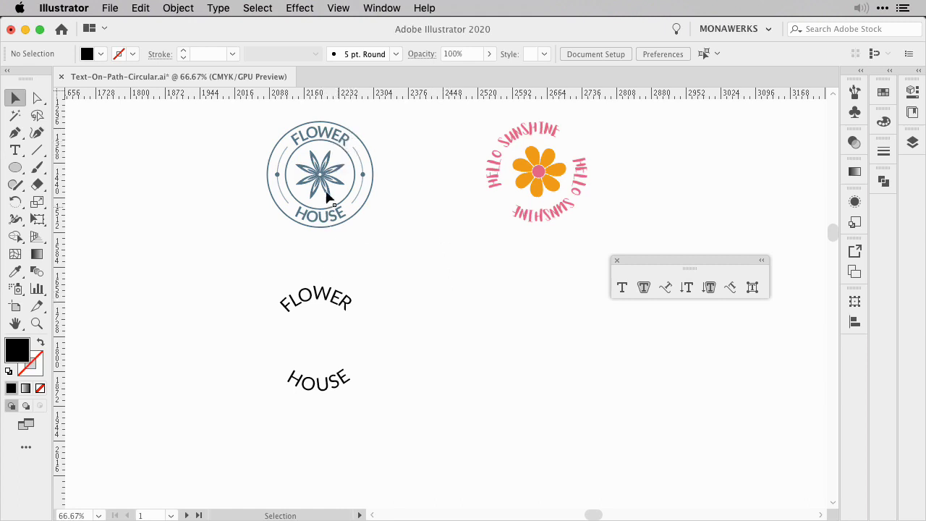
- Draw a circle from the centre between FLOWER and HOUSE with no fill and a black 1 pt stroke
key(l)
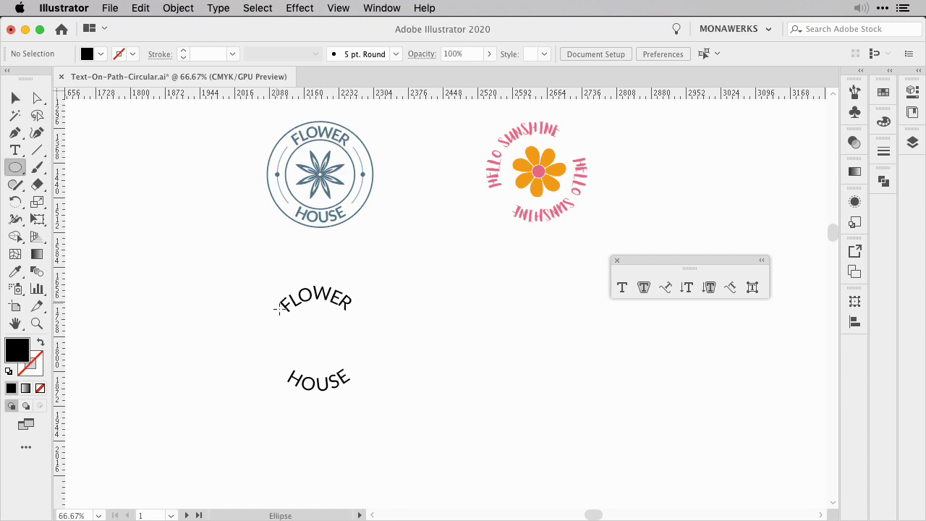
key(shift+x)
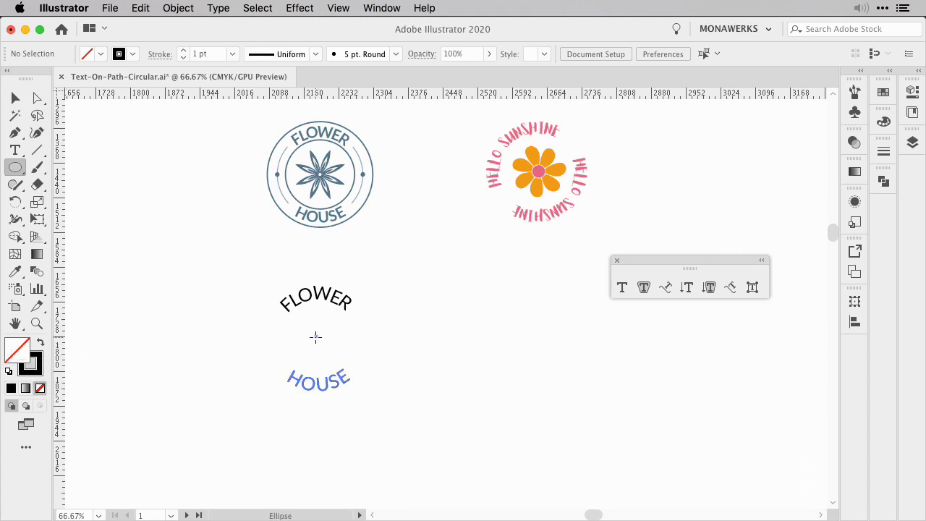
drag(315, 335, 294, 301)
- Align the new circle and both text circles on their horizontal centres, and nudge the inner circle slightly down
key(v)
drag(237, 258, 349, 422)
click(513, 58)
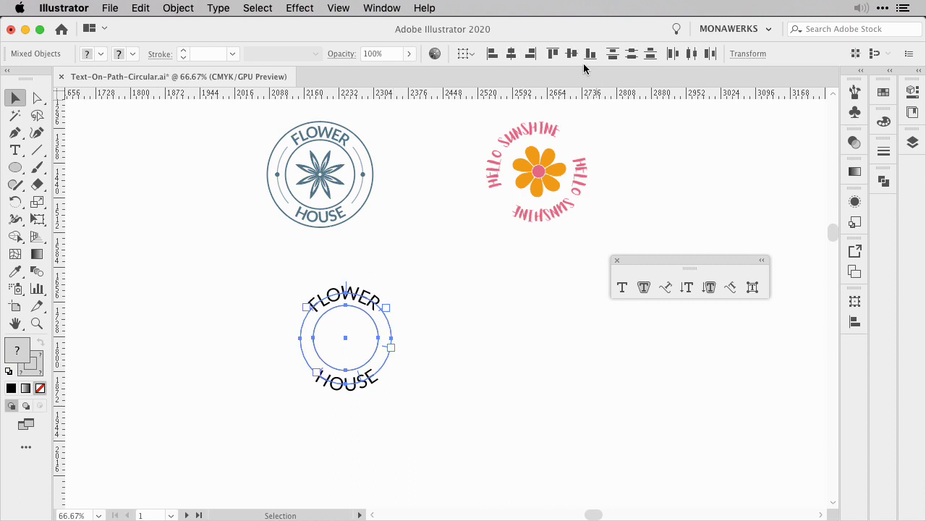
click(347, 322)
click(345, 307)
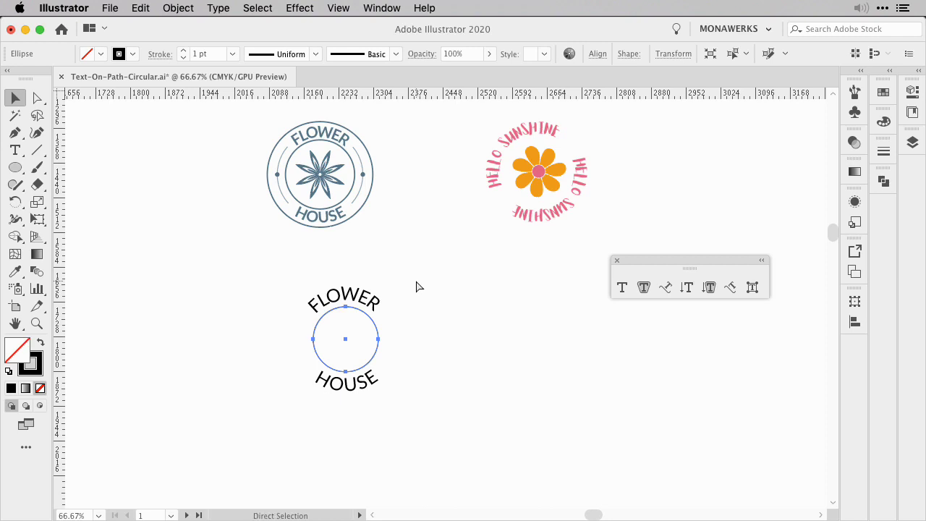
- Paste a copy of the inner circle in front and scale it up from its centre to enclose both words
key(e)
key(super+c)
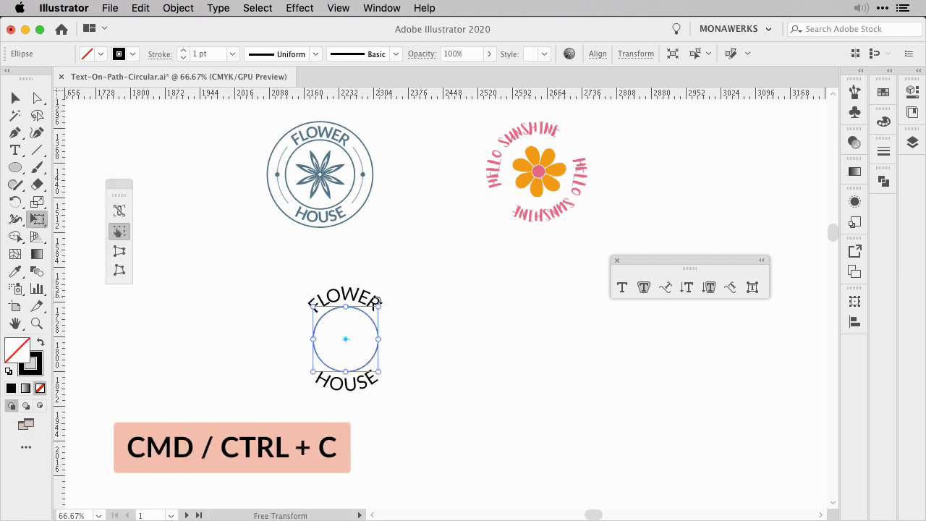
key(super+f)
drag(378, 307, 403, 280)
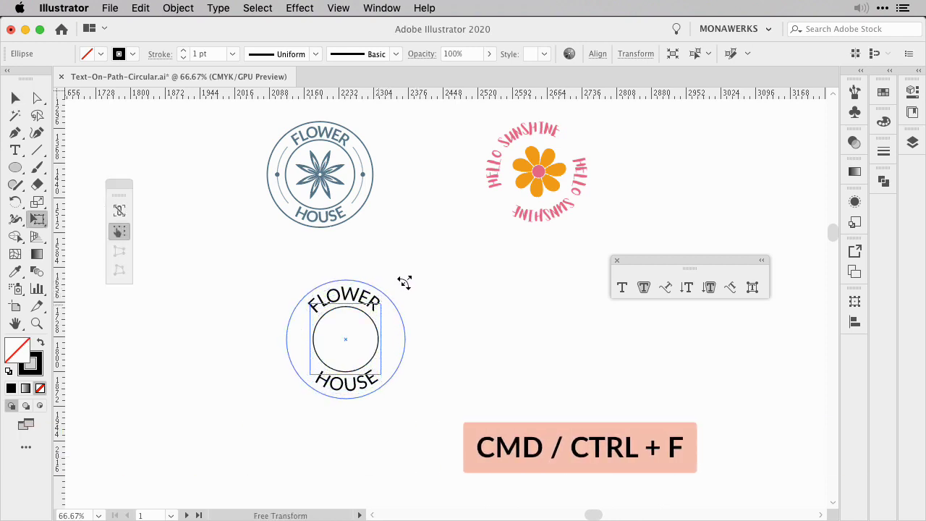
key(v)
click(390, 126)
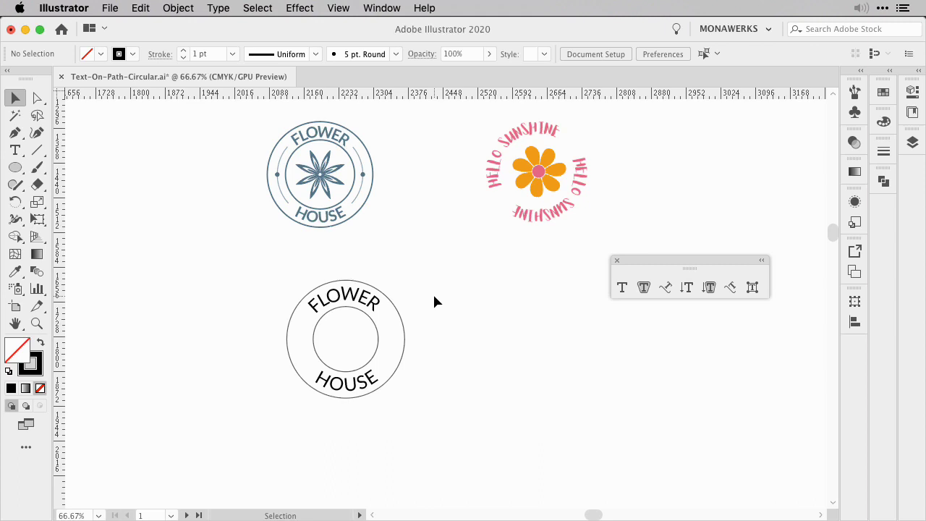
- Turn on Smart Guides and select the entire circular path that carries the FLOWER and HOUSE lettering
click(355, 300)
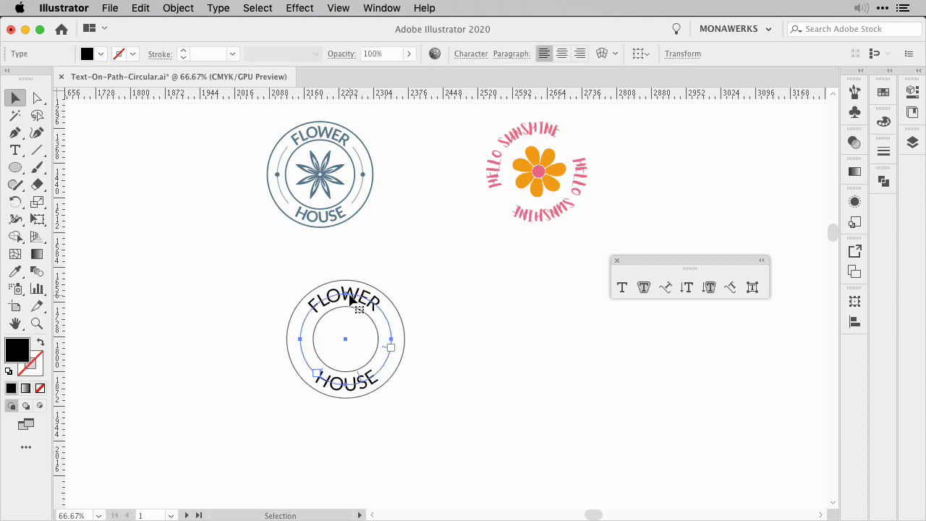
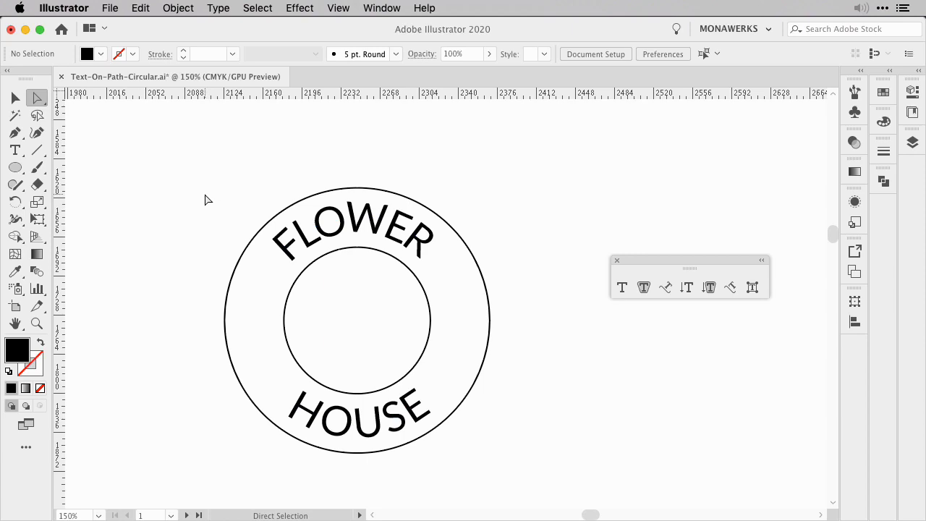
click(346, 10)
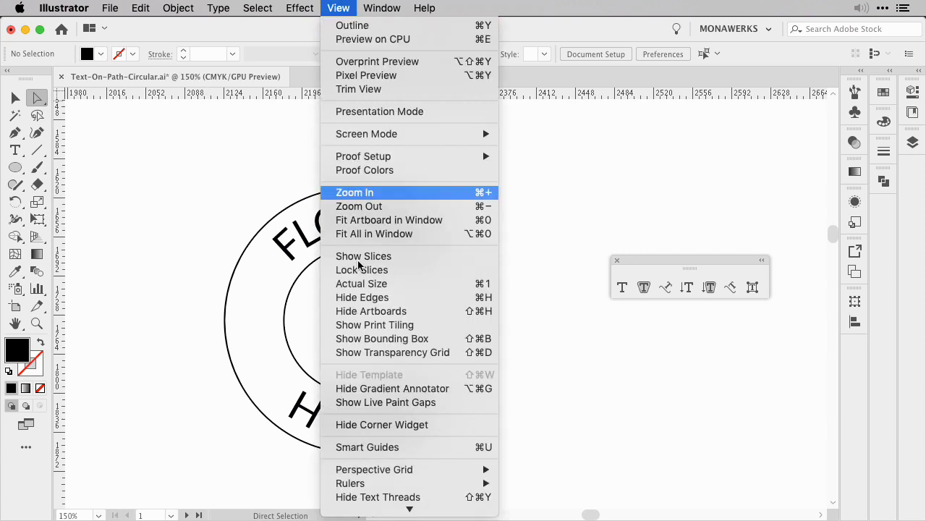
click(413, 449)
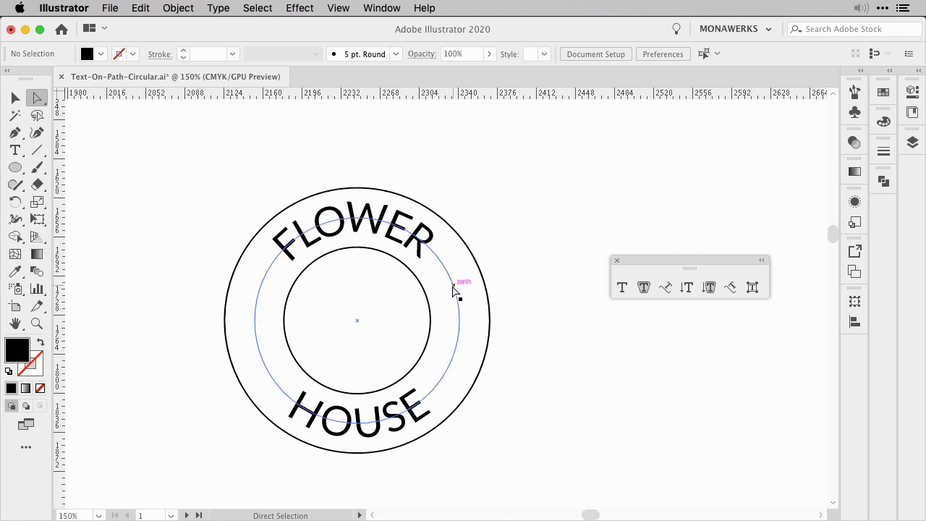
click(455, 289)
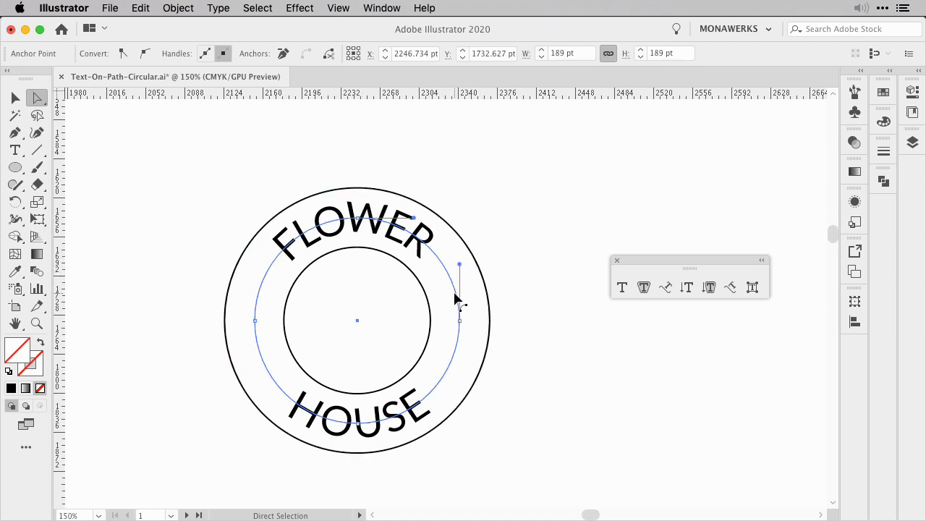
click(480, 228)
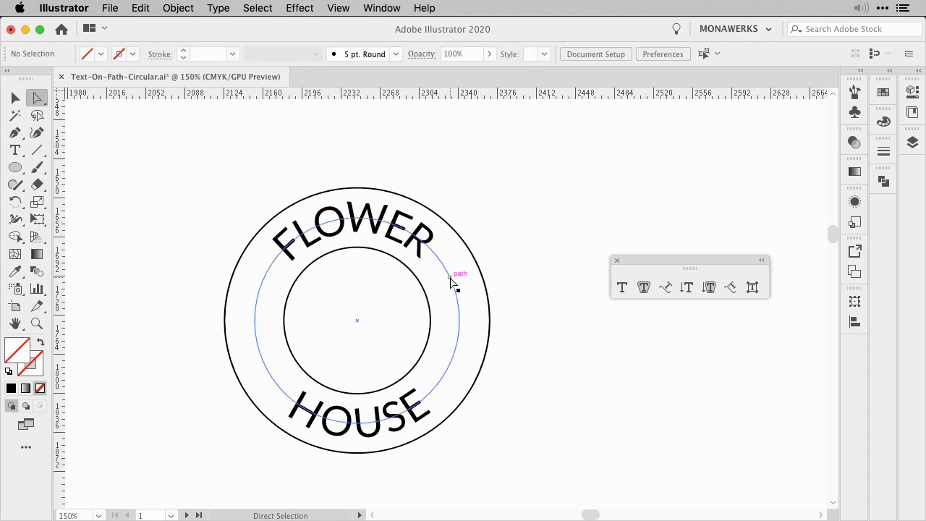
key(alt)
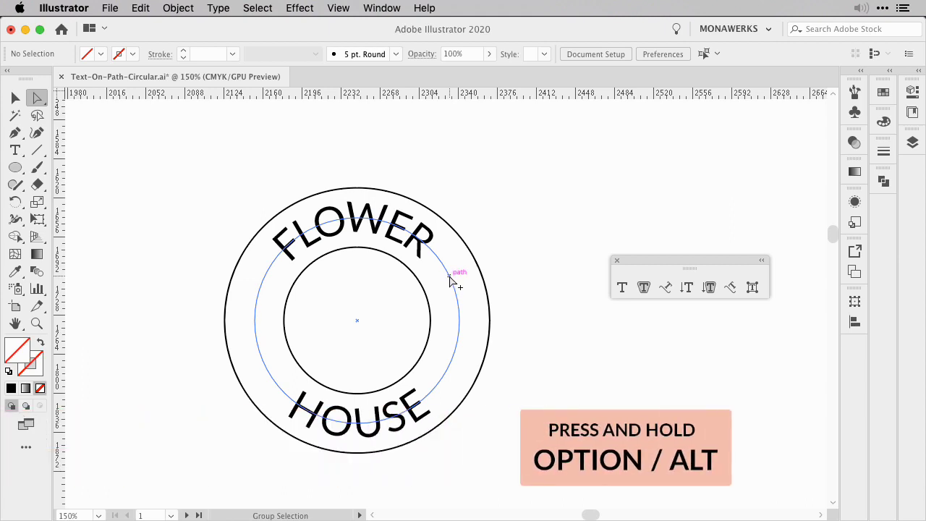
click(451, 281)
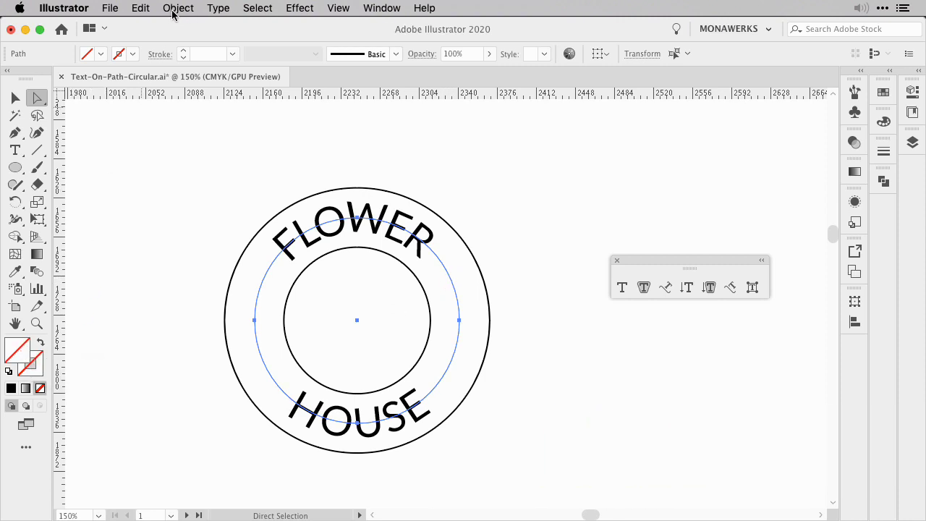
- Paste a copy of the lettering's circular path and give the copy a black stroke
key(super)
key(super+c)
key(super+v)
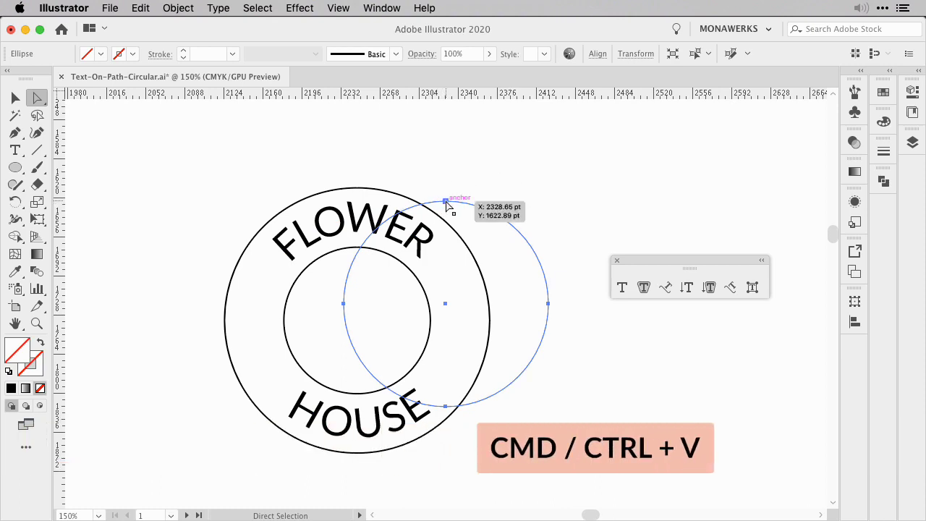
click(884, 92)
click(769, 137)
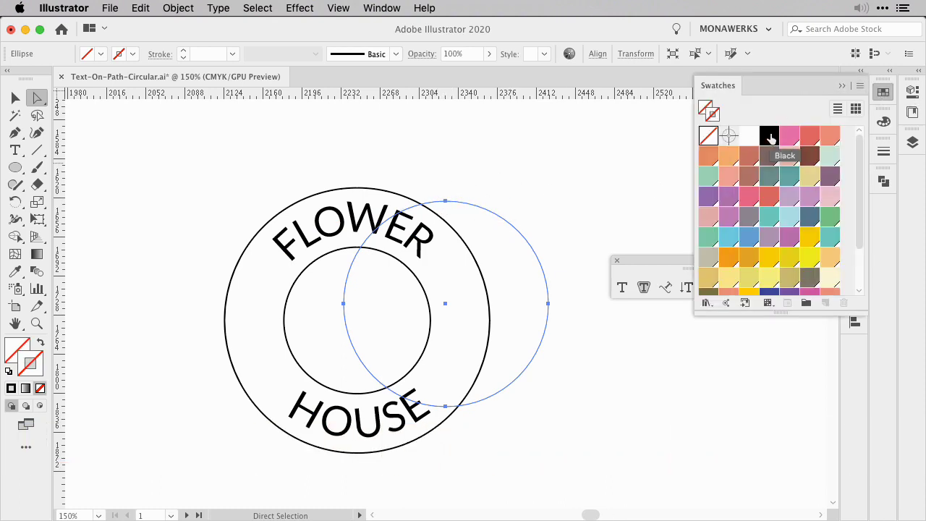
- Move the copied circle exactly onto the path that runs through FLOWER and HOUSE, and deselect it
key(v)
drag(449, 203, 360, 220)
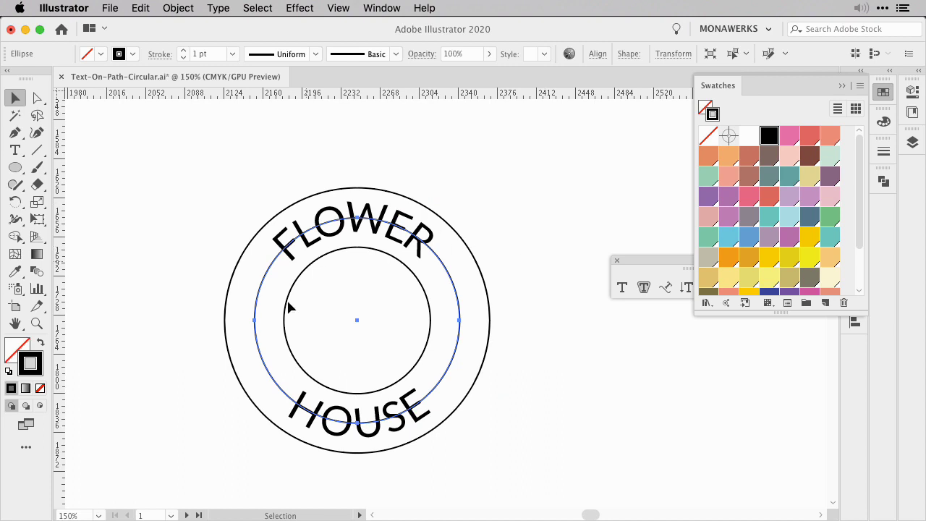
click(502, 279)
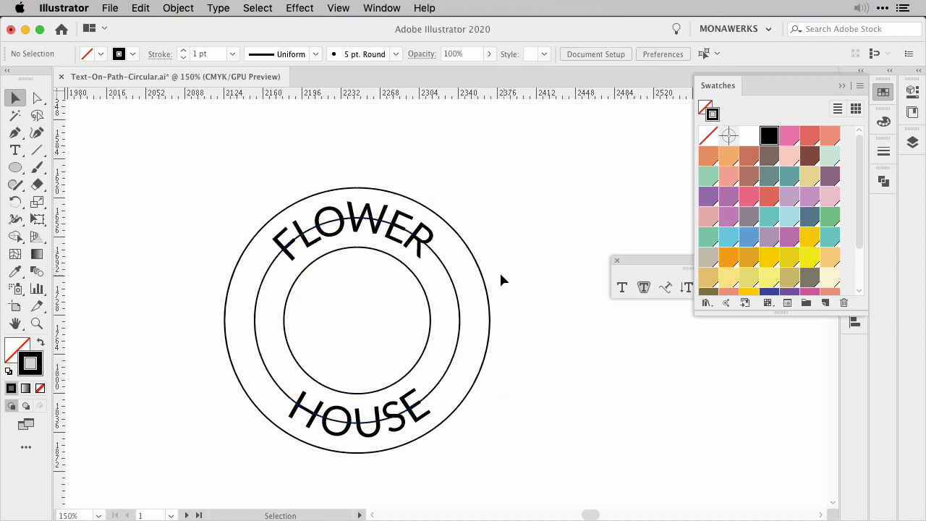
click(276, 263)
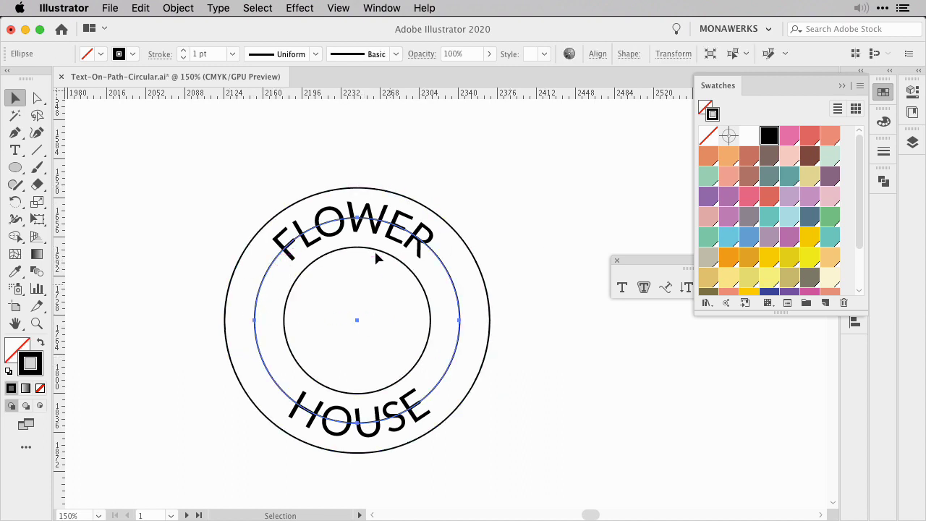
click(535, 271)
- Try a black 1 pt stroke on the FLOWER text
click(370, 208)
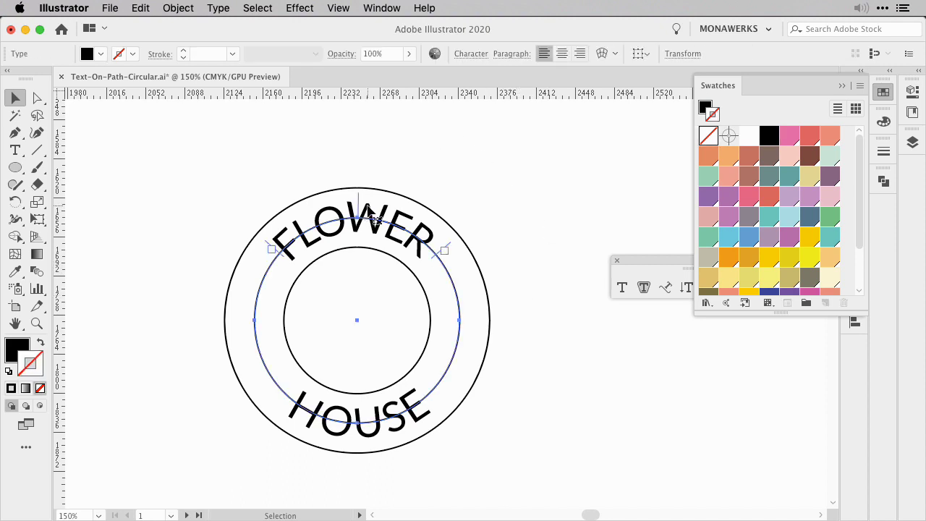
key(shift+x)
key(comma)
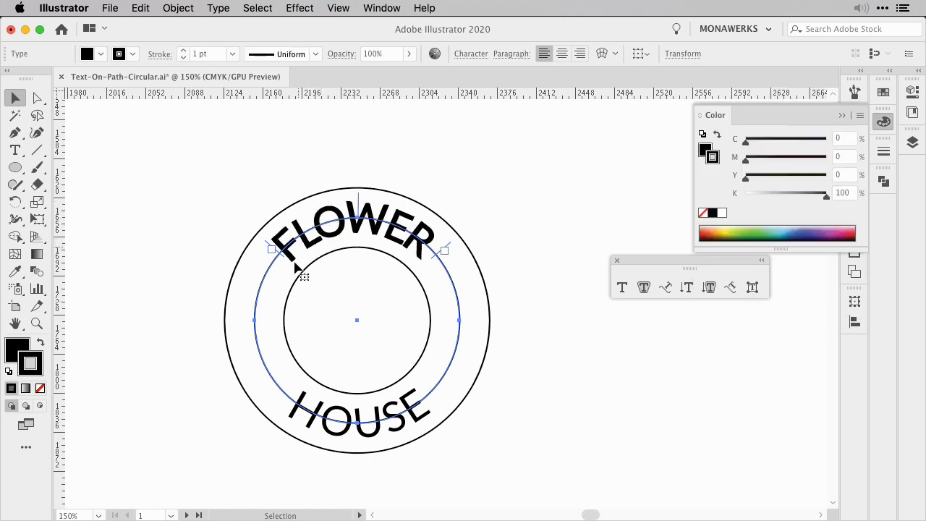
click(467, 192)
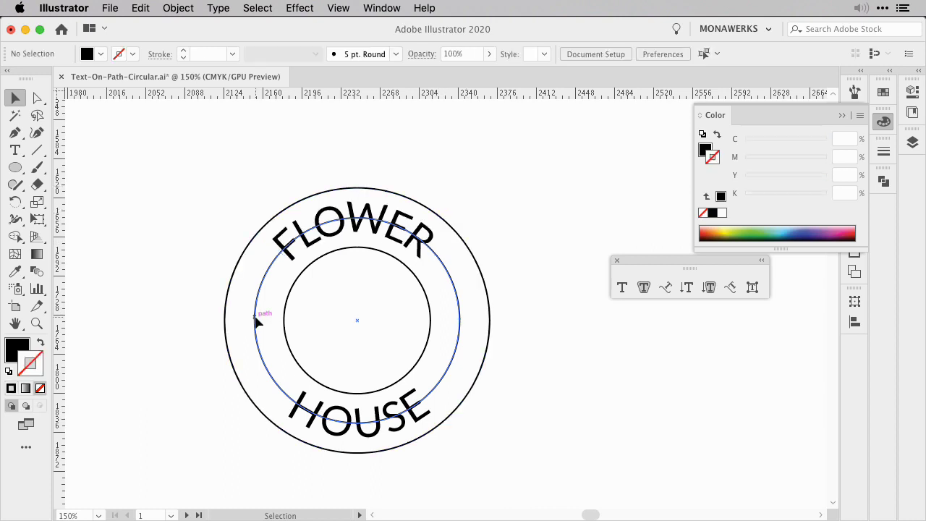
- Cut the middle circle with Scissors at both ends of the word FLOWER and both ends of the word HOUSE
click(459, 306)
key(c)
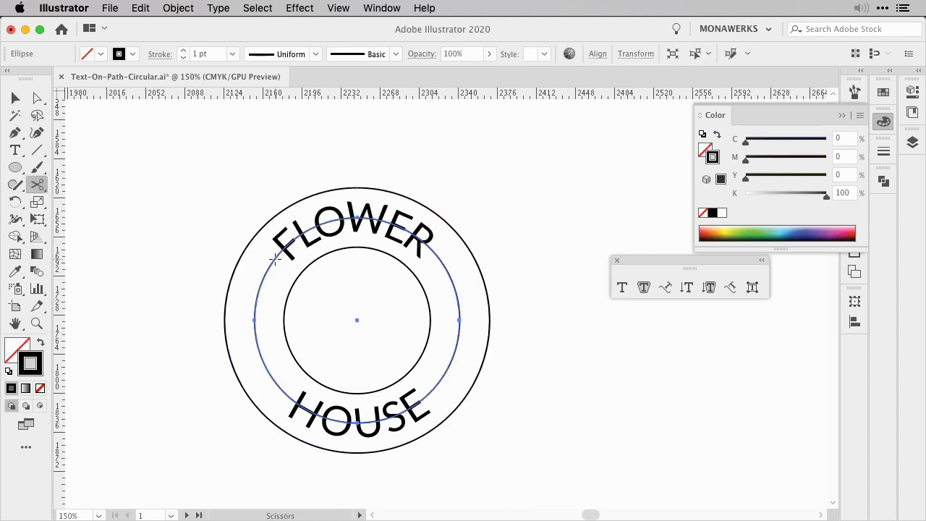
click(274, 260)
click(438, 258)
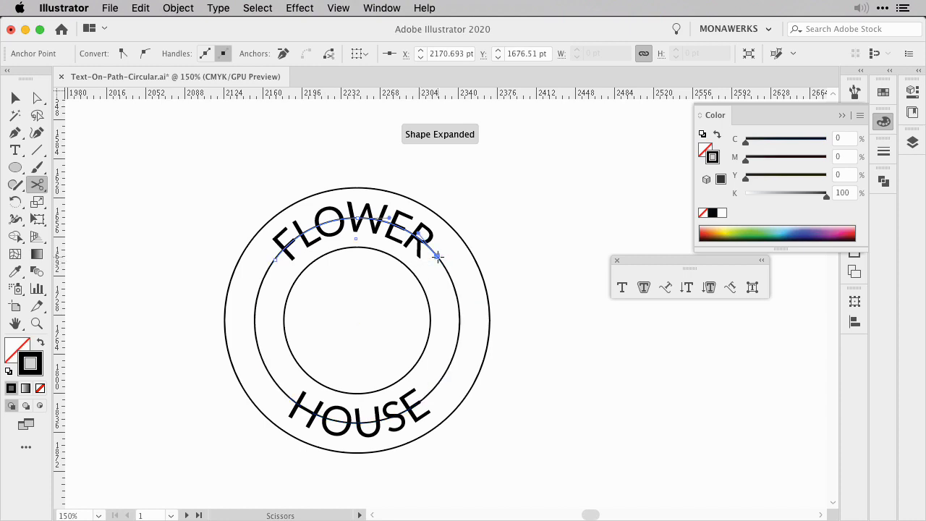
click(433, 391)
- Delete the circle segments running behind FLOWER and HOUSE, leaving only the two side arcs
key(a)
click(285, 193)
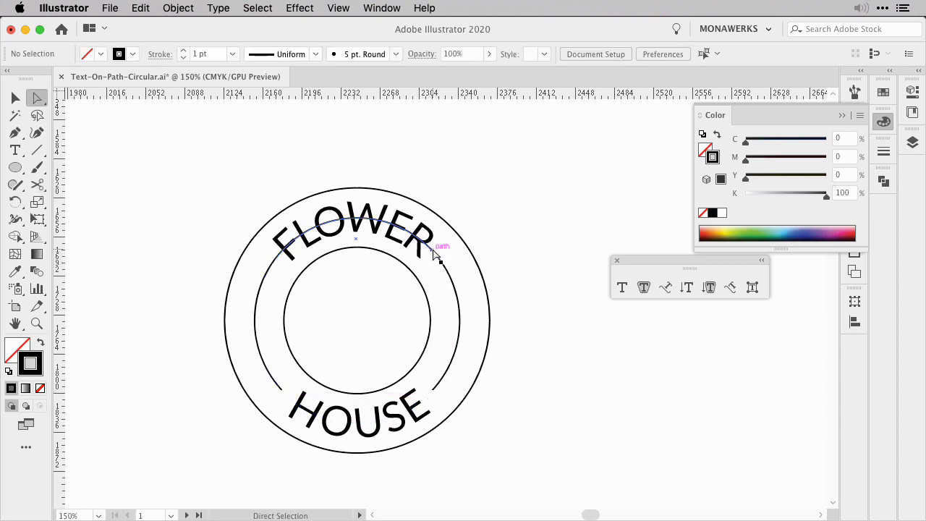
click(442, 253)
key(Delete)
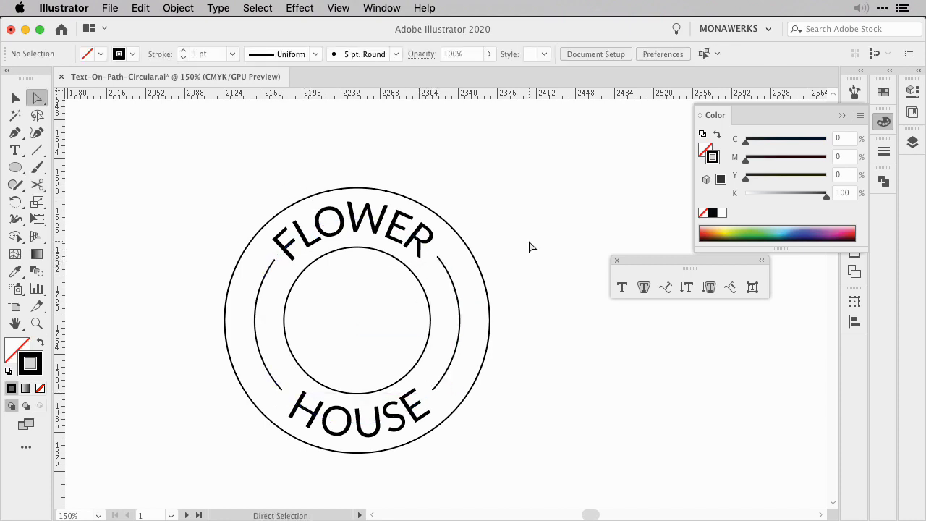
- Draw a circle with no fill and a pink 1 pt stroke below the HELLO SUNSHINE badge
key(super+minus)
key(super+minus)
key(v)
click(314, 375)
drag(299, 316, 270, 316)
click(355, 302)
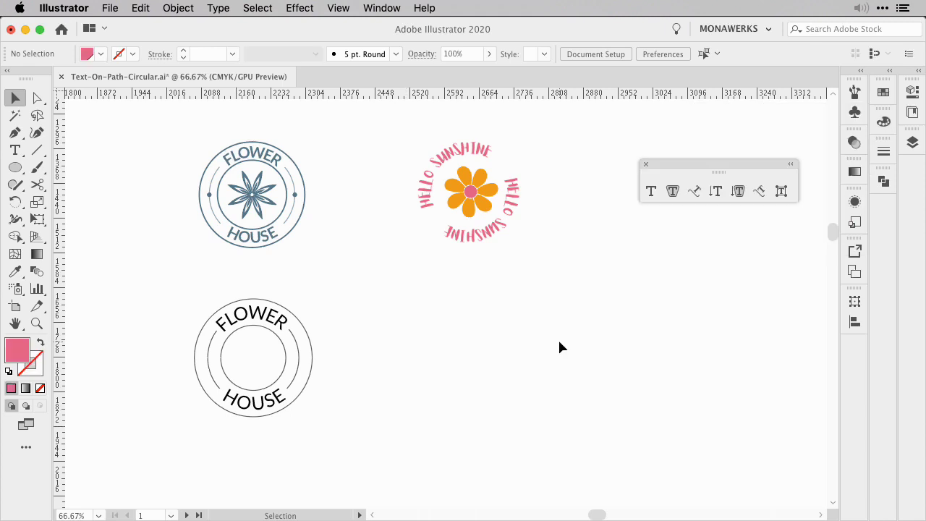
key(l)
key(shift+x)
mouse_move(468, 359)
mouse_down()
mouse_move(451, 314)
mouse_move(468, 316)
mouse_up()
key(v)
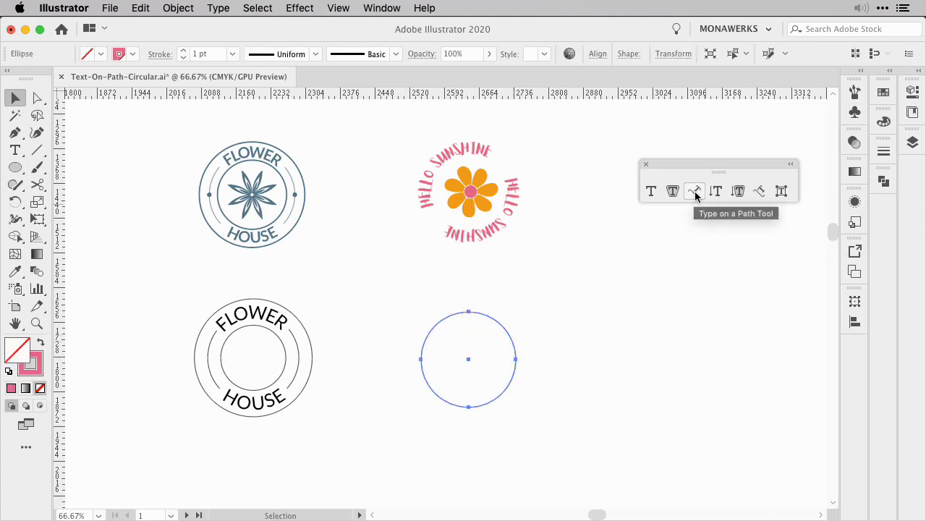
- Put the pink HELLO SUNSHINE lettering on the new circle with Type on a Path
click(694, 190)
click(455, 313)
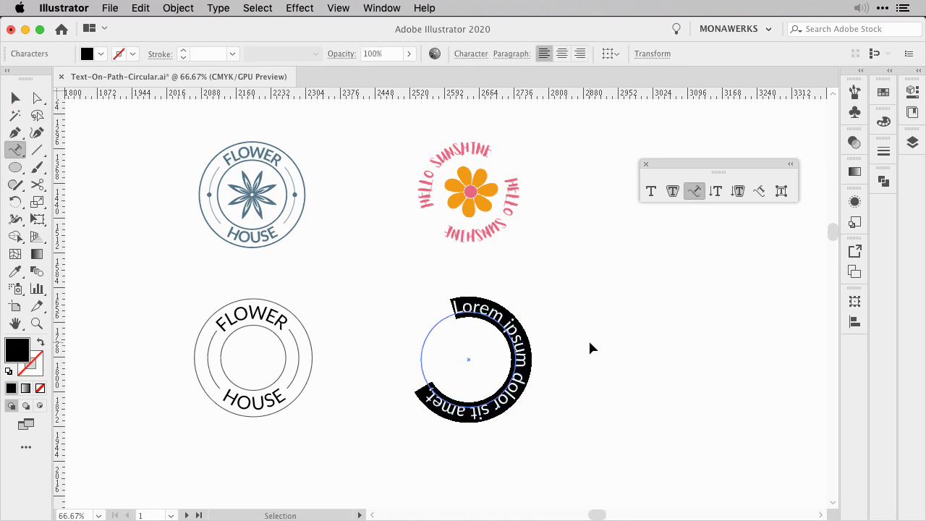
key(super+v)
key(Escape)
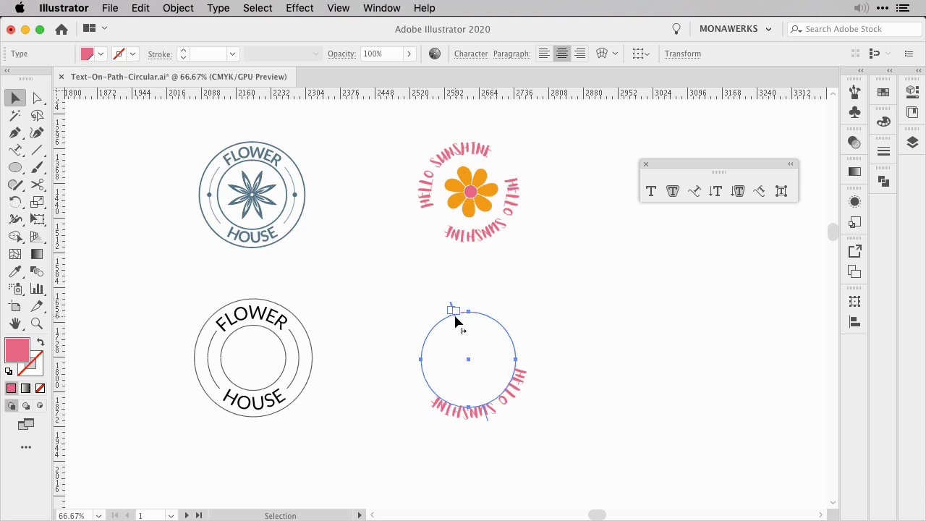
- Duplicate the HELLO SUNSHINE text around the circle, with one copy along the upper left and the other along the lower right
drag(454, 313, 467, 371)
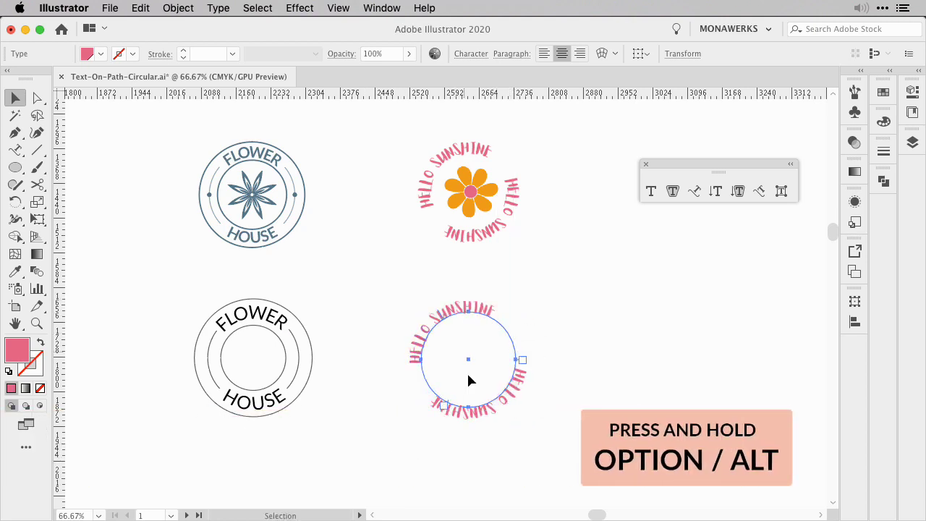
key(super+1)
drag(341, 393, 350, 399)
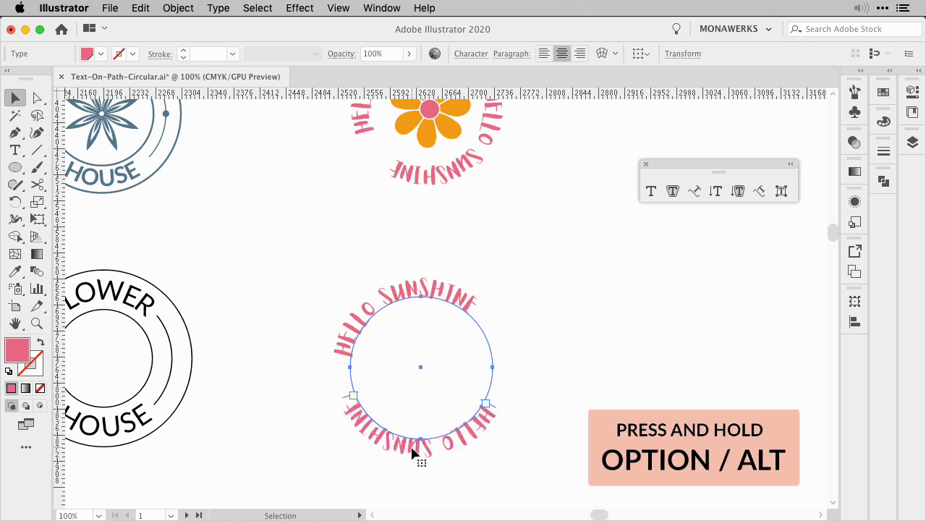
drag(420, 451, 446, 446)
key(shift+super+a)
- Place a copy of the orange flower in the centre of the new HELLO SUNSHINE circle
click(434, 123)
drag(434, 123, 425, 372)
key(super+minus)
key(super+minus)
key(shift+super+a)
- Set the upper HELLO SUNSHINE text's Align to Path option to Center
click(456, 268)
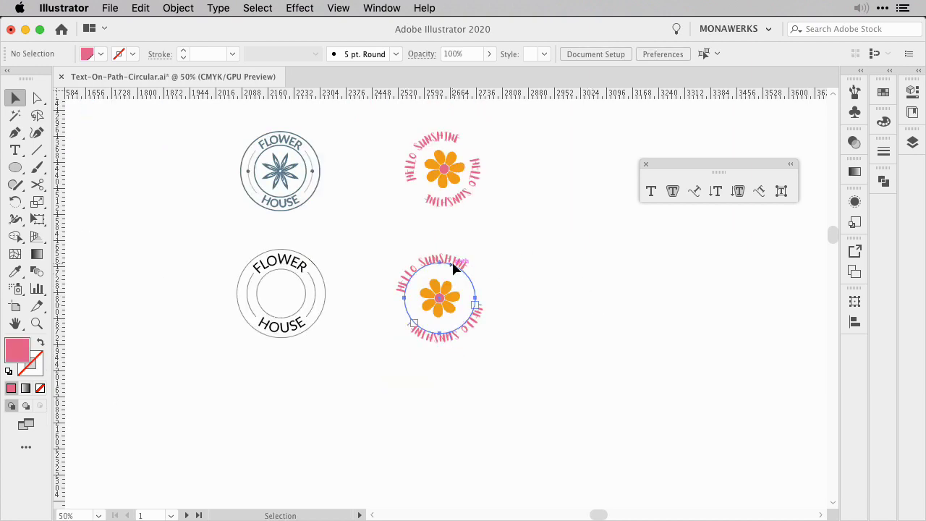
scroll(423, 258, up, 3)
scroll(424, 258, left, 3)
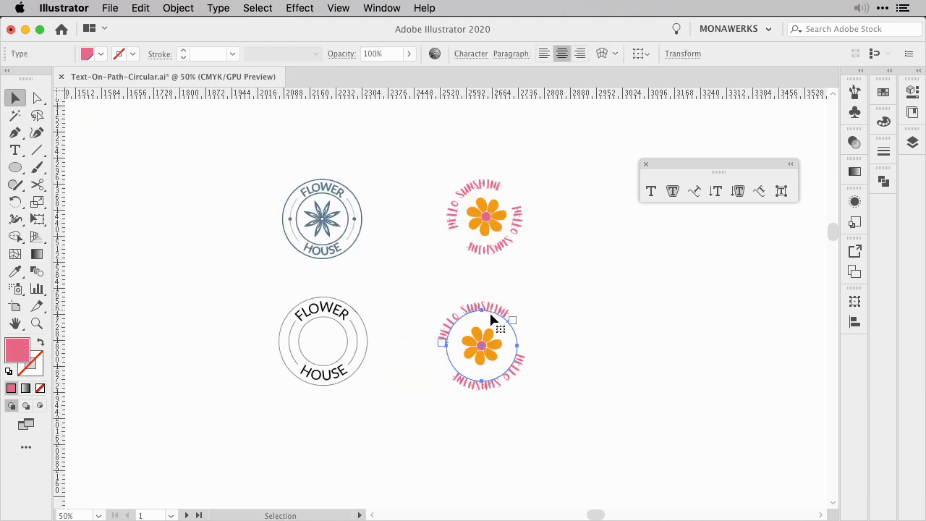
double_click(693, 189)
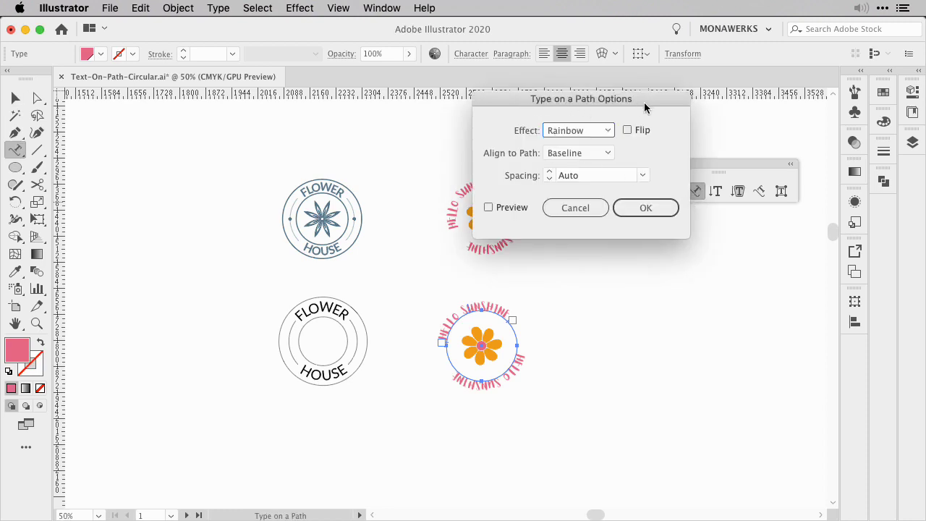
click(589, 155)
click(587, 169)
click(585, 152)
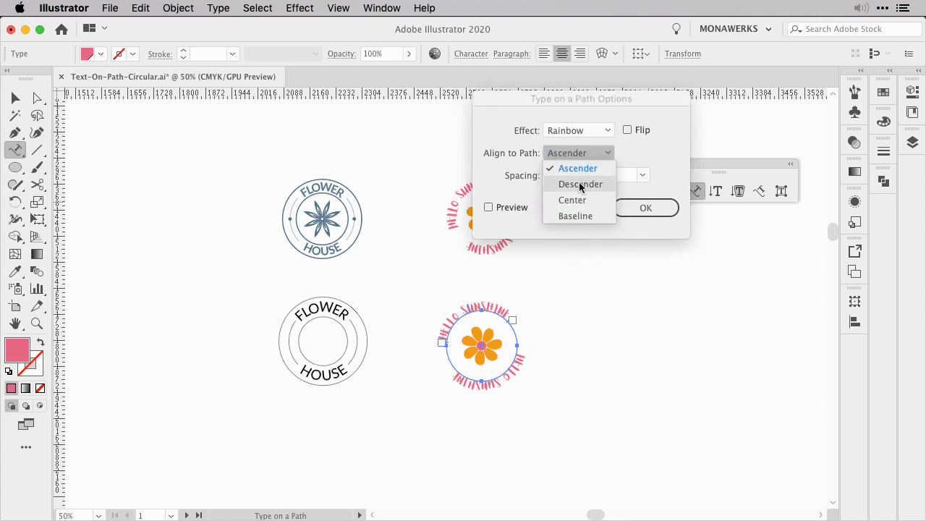
click(580, 184)
click(584, 152)
click(583, 200)
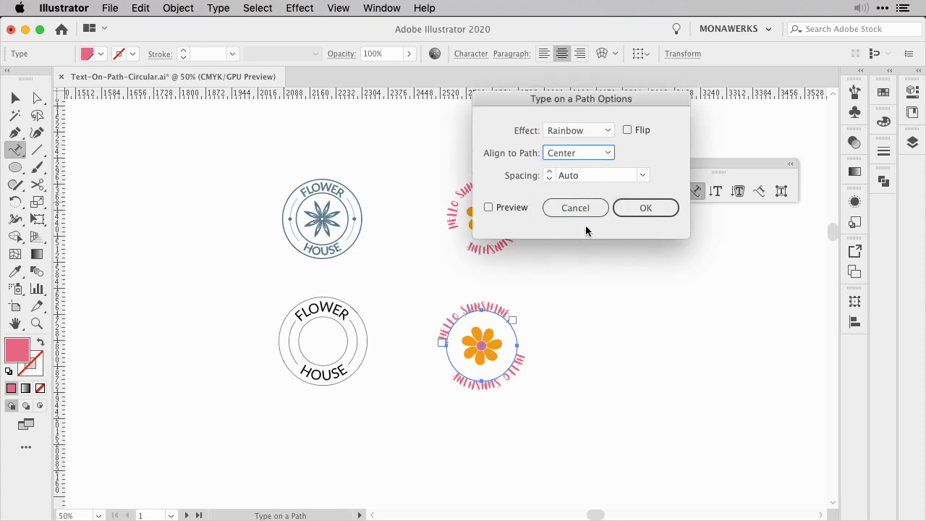
click(576, 208)
- Set the lower HELLO SUNSHINE text's Align to Path option to Center as well
drag(513, 372, 517, 373)
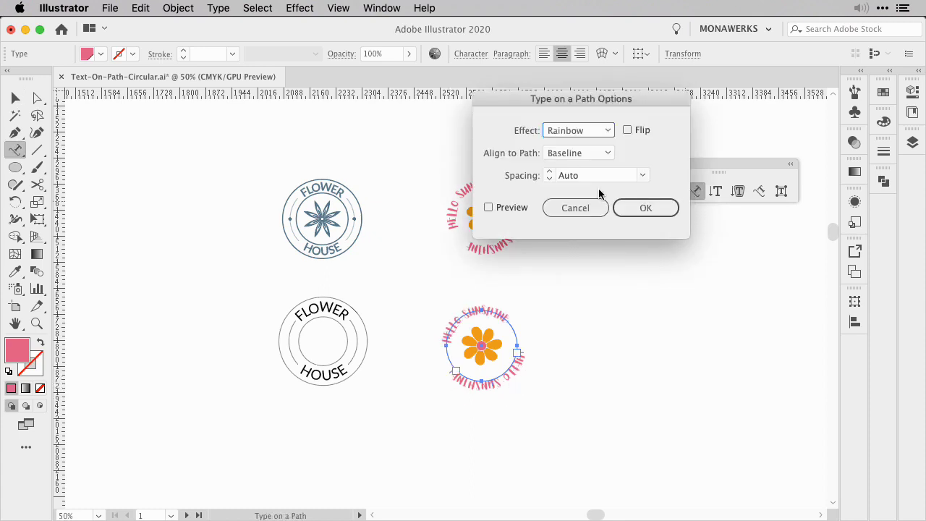
click(579, 153)
click(568, 199)
click(489, 208)
click(640, 212)
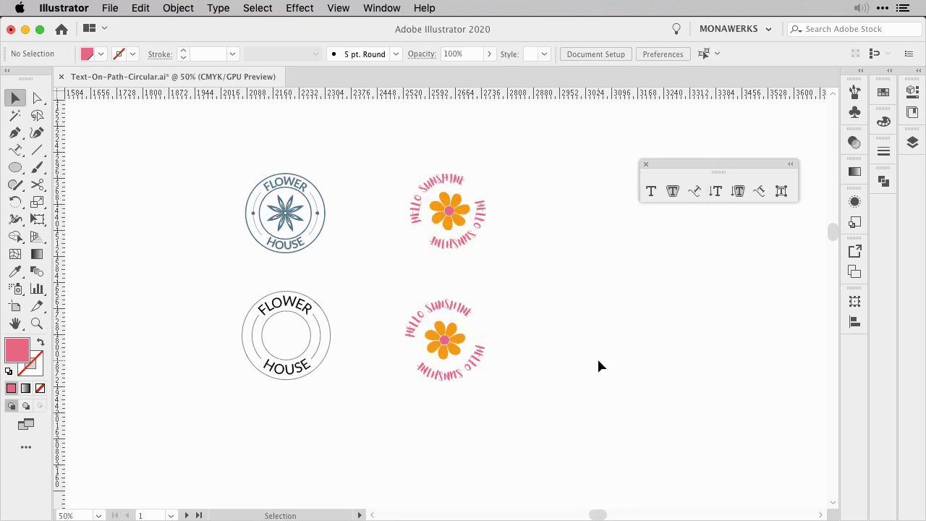
- Shift the lower HELLO SUNSHINE text slightly counterclockwise along its circle, and bring the Jewel cosmetics badge into view
key(super+equal)
key(super+equal)
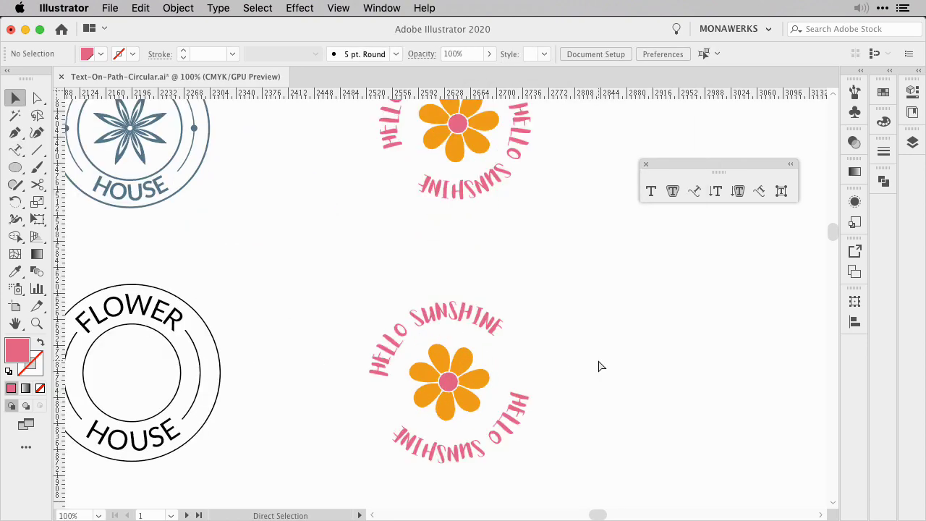
click(447, 319)
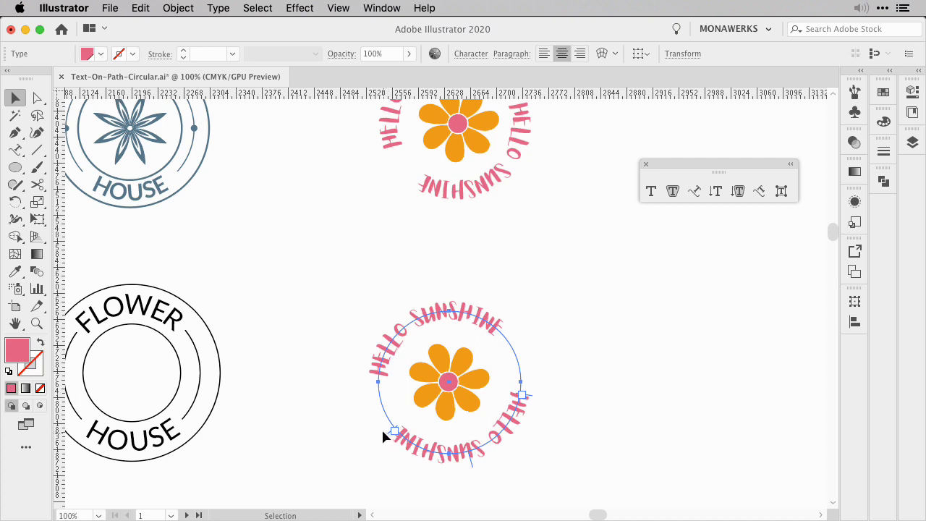
drag(386, 438, 529, 391)
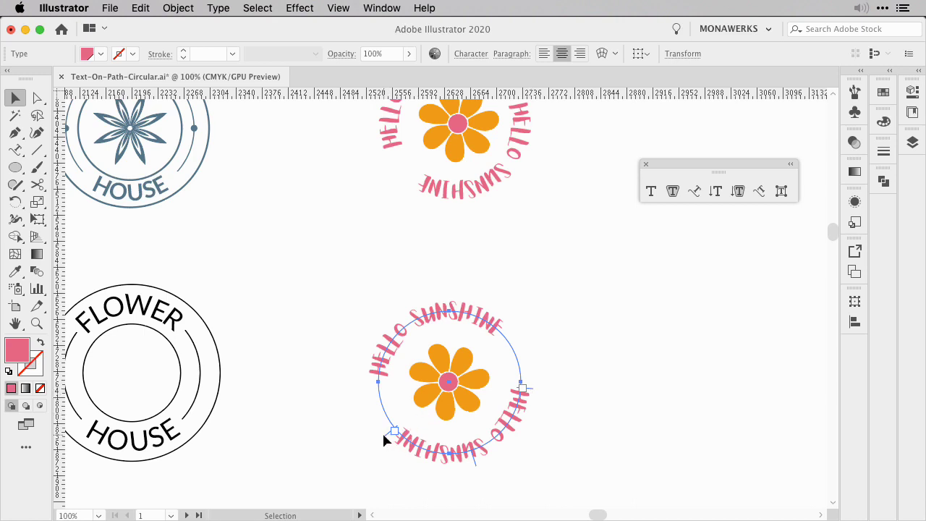
click(607, 348)
key(super+minus)
drag(159, 271, 841, 307)
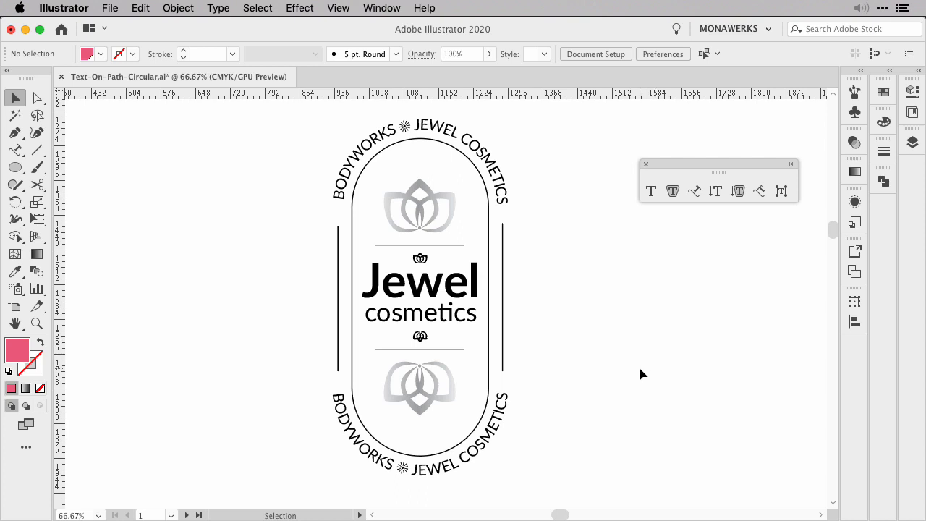